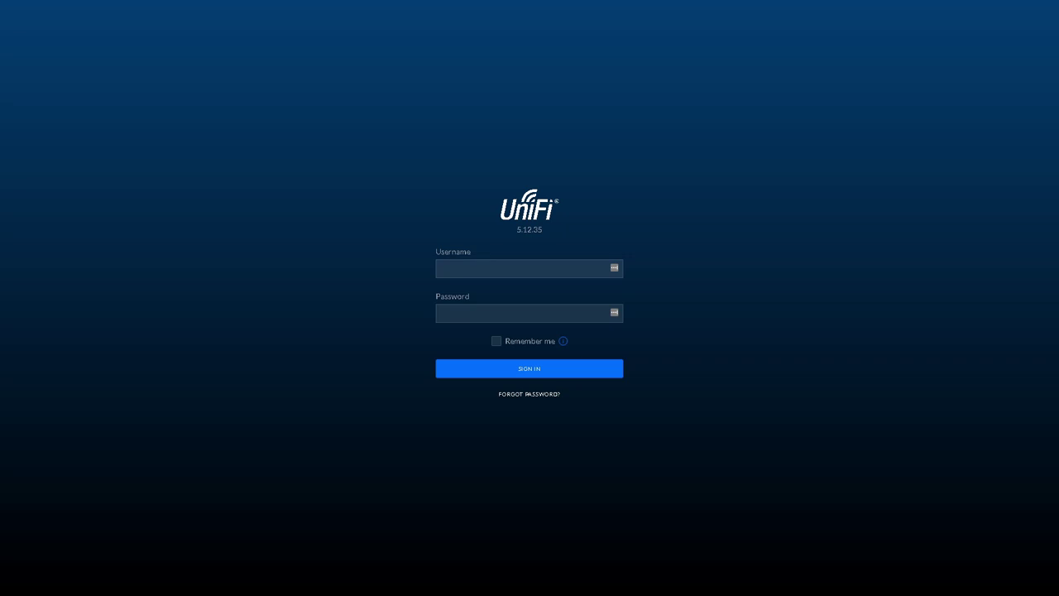
Sign in to the controller with the admin username and the account password
left_click(478, 270)
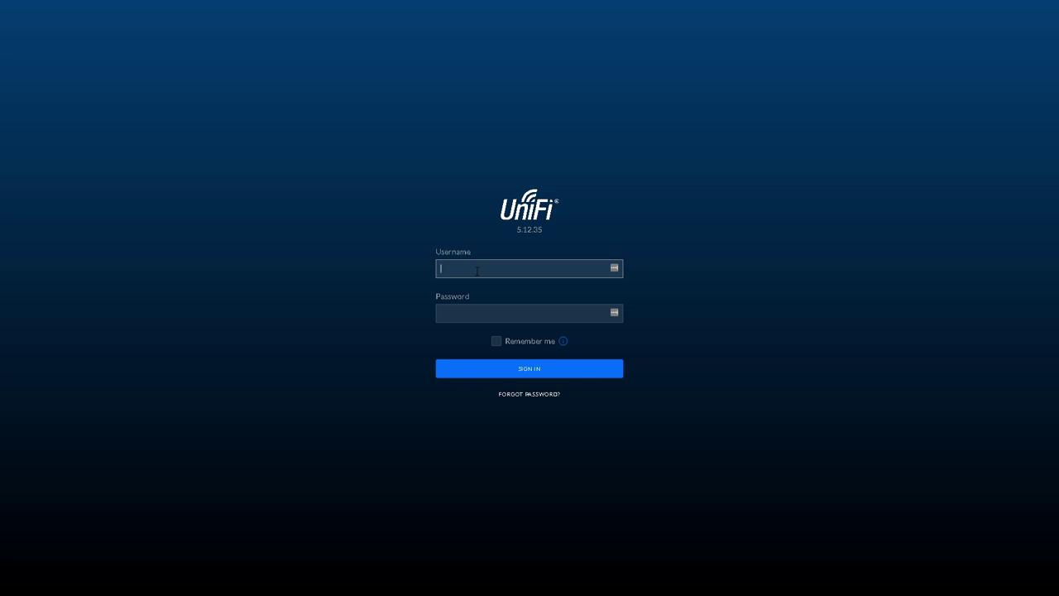
type("admin")
key("Tab")
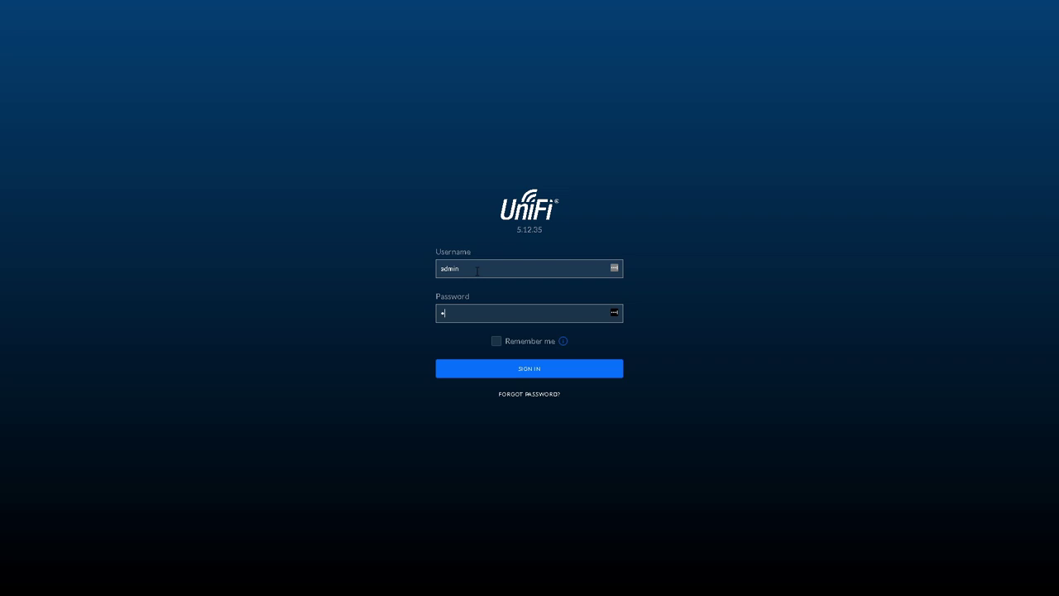
type("*********")
key("Return")
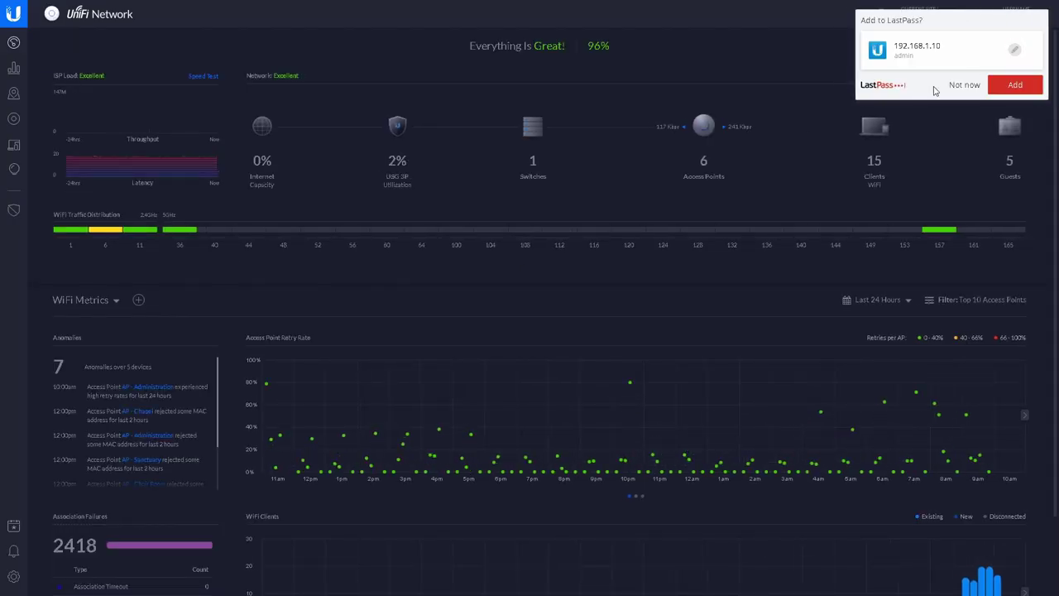
Dismiss the LastPass prompt, switch to the light theme, and show the eight devices
left_click(961, 84)
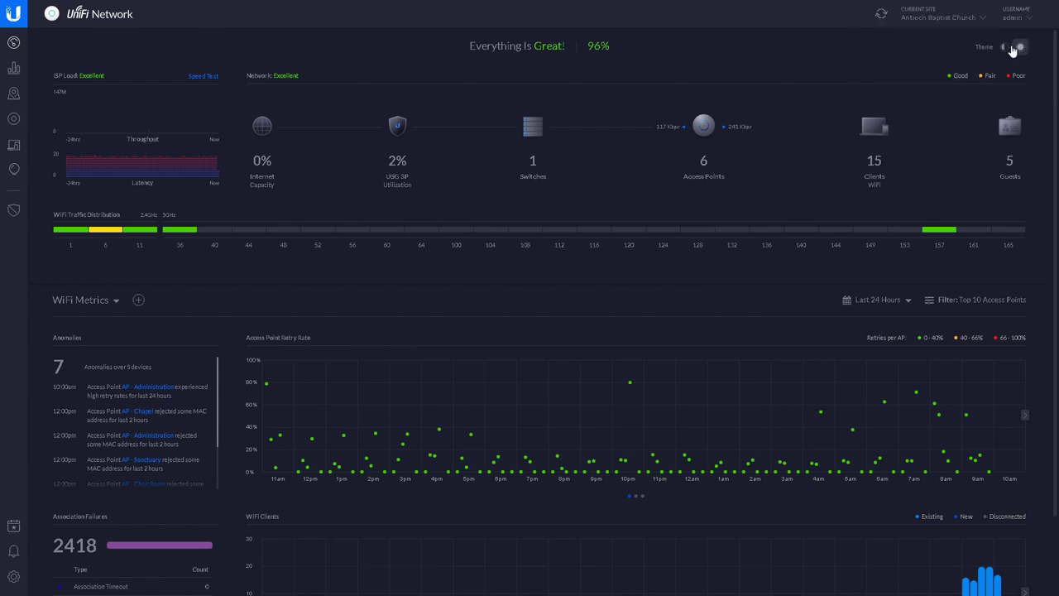
left_click(1006, 48)
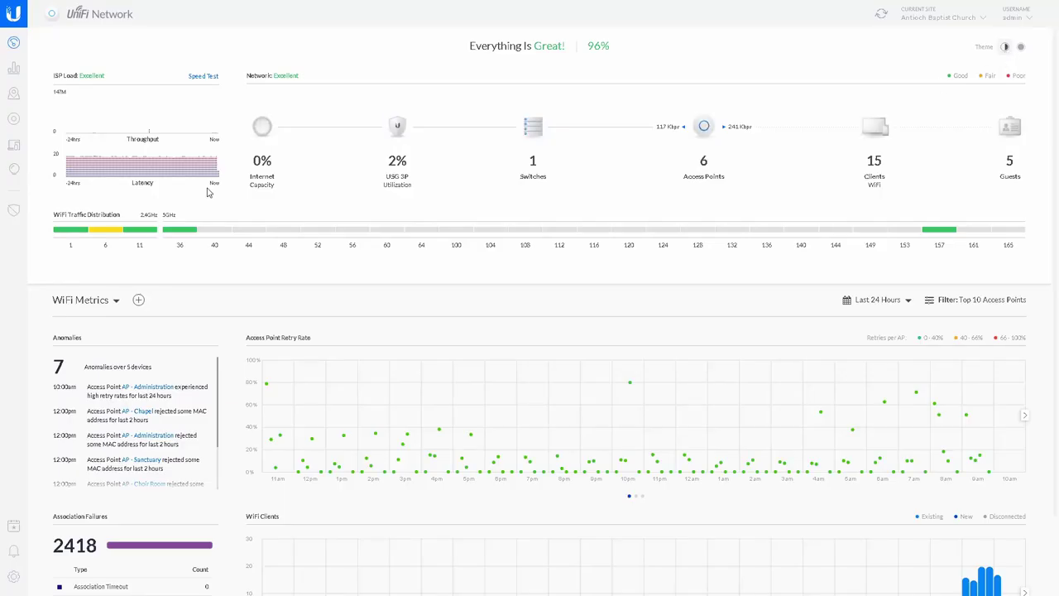
left_click(15, 123)
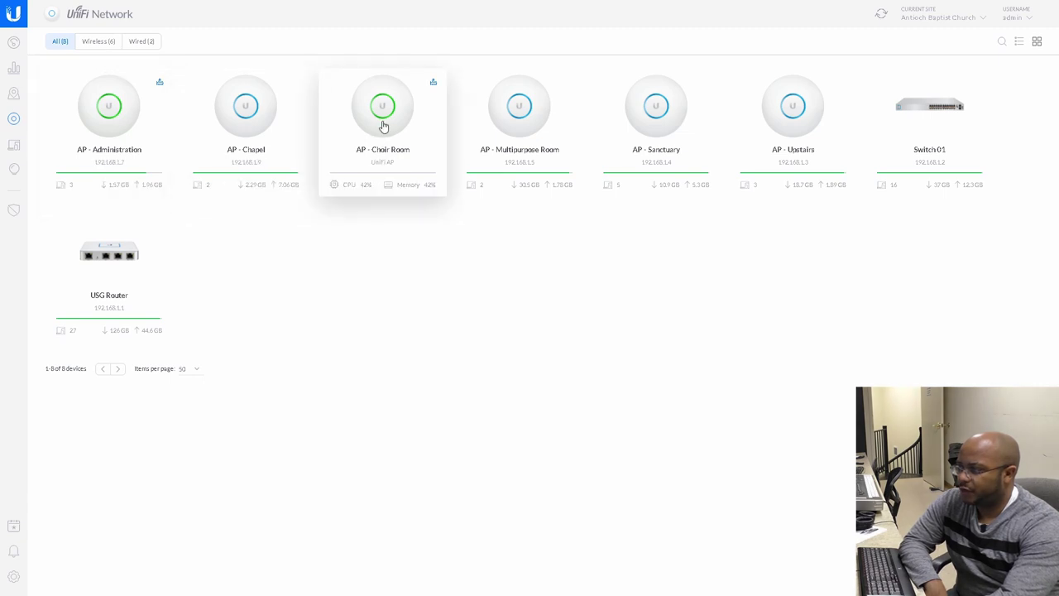
Leave the device cards and go to the controller settings via the sidebar gear
mouse_move(120, 195)
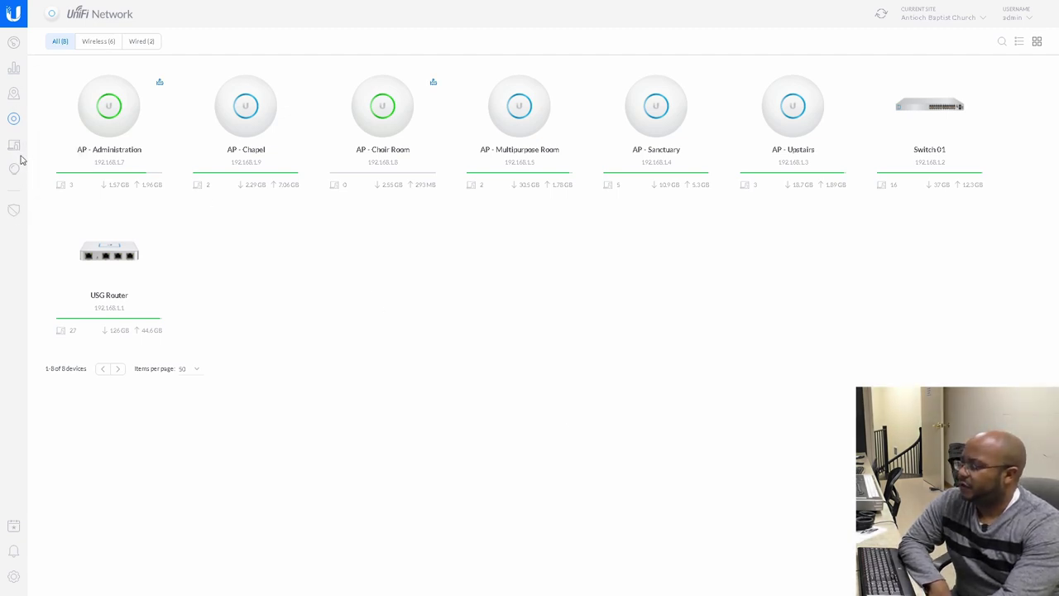
left_click(13, 577)
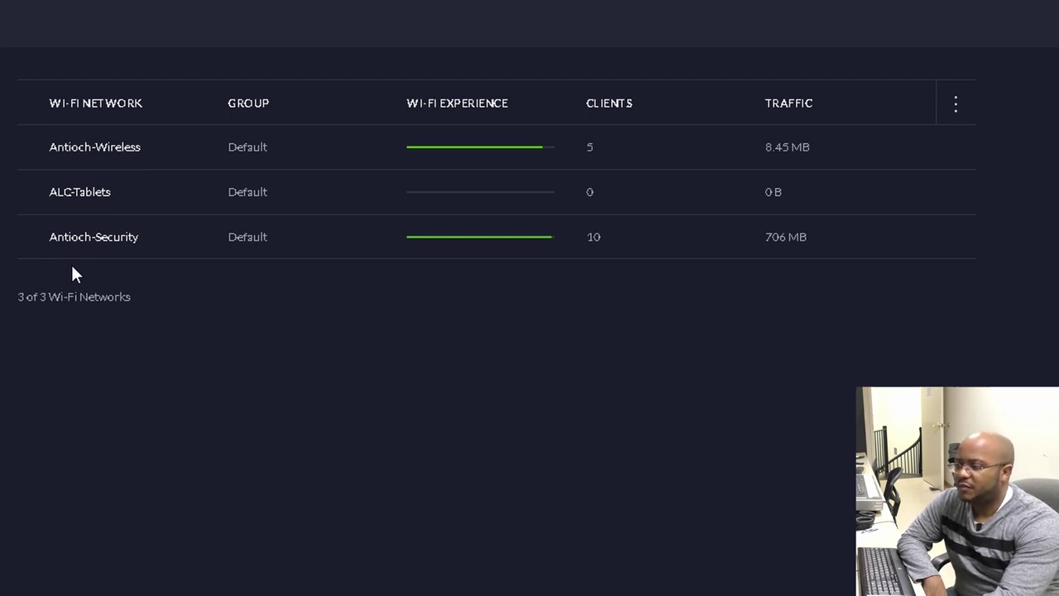
Reveal the Edit and Remove links on a row of the Wi-Fi Networks list
mouse_move(64, 182)
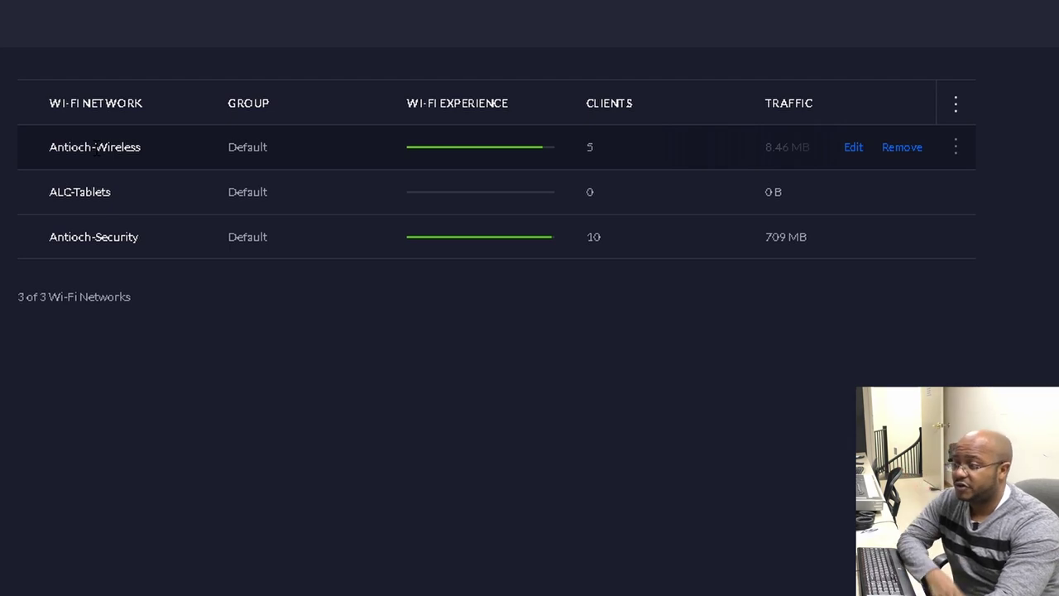
Review the Antioch-Wireless network's advanced settings, then view the weekly Wi-Fi schedules
left_click(855, 149)
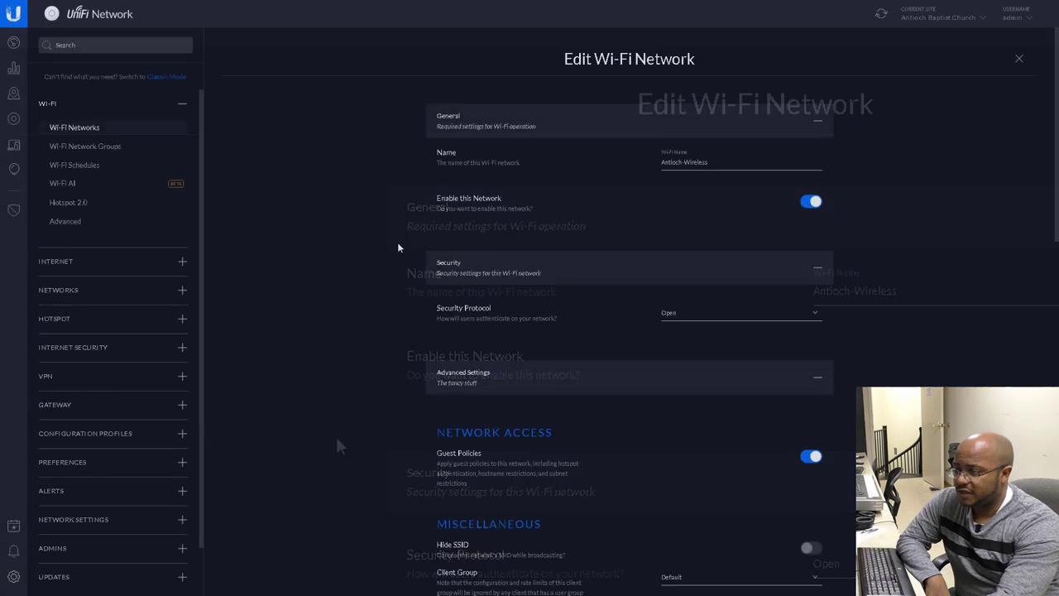
scroll(379, 253, "down", 2)
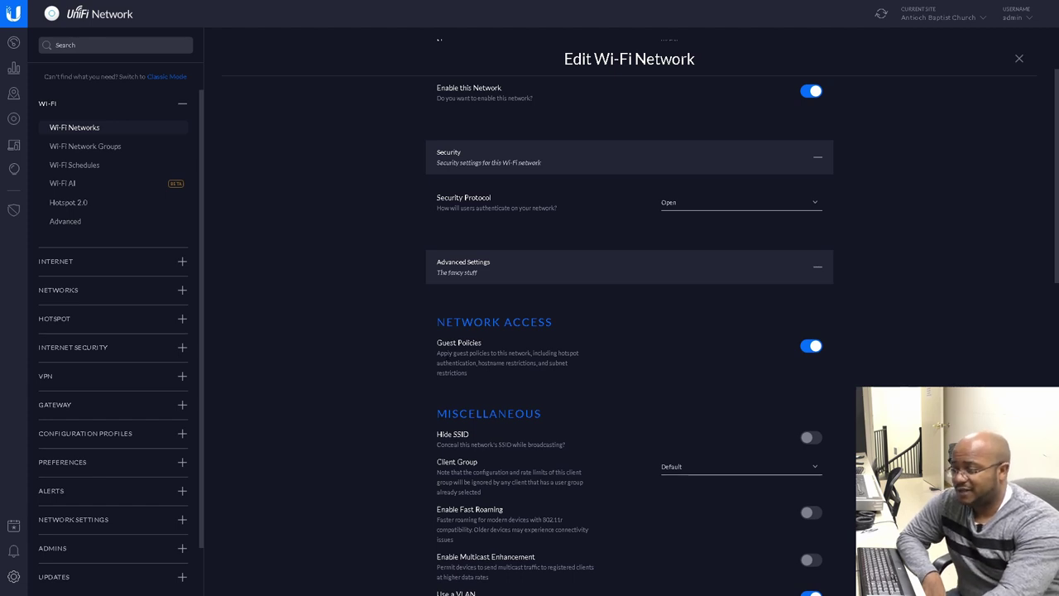
scroll(629, 331, "down", 1)
scroll(629, 331, "down", 1)
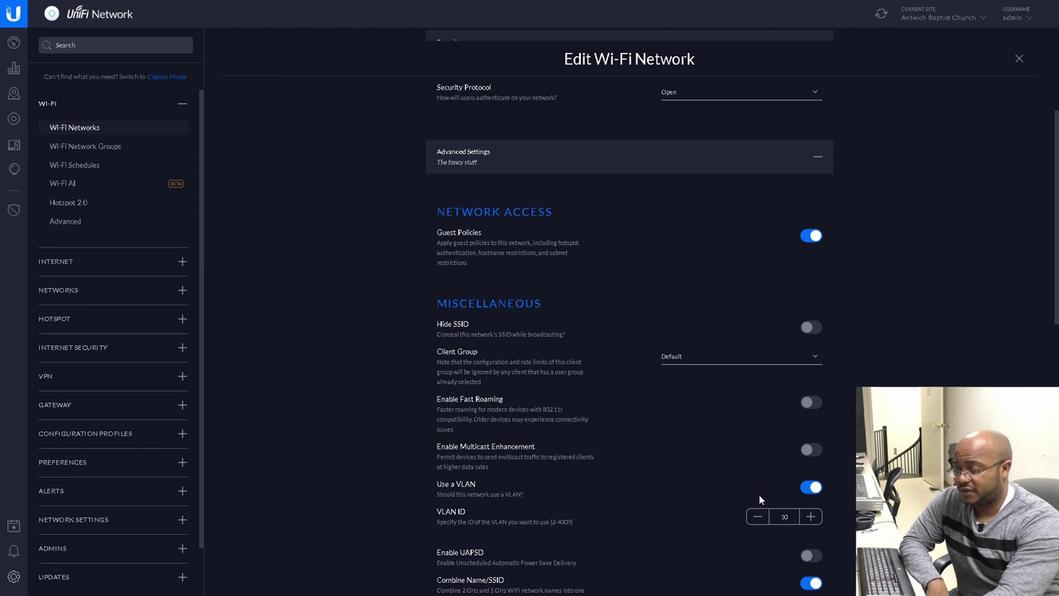
scroll(756, 489, "down", 2)
left_click(87, 167)
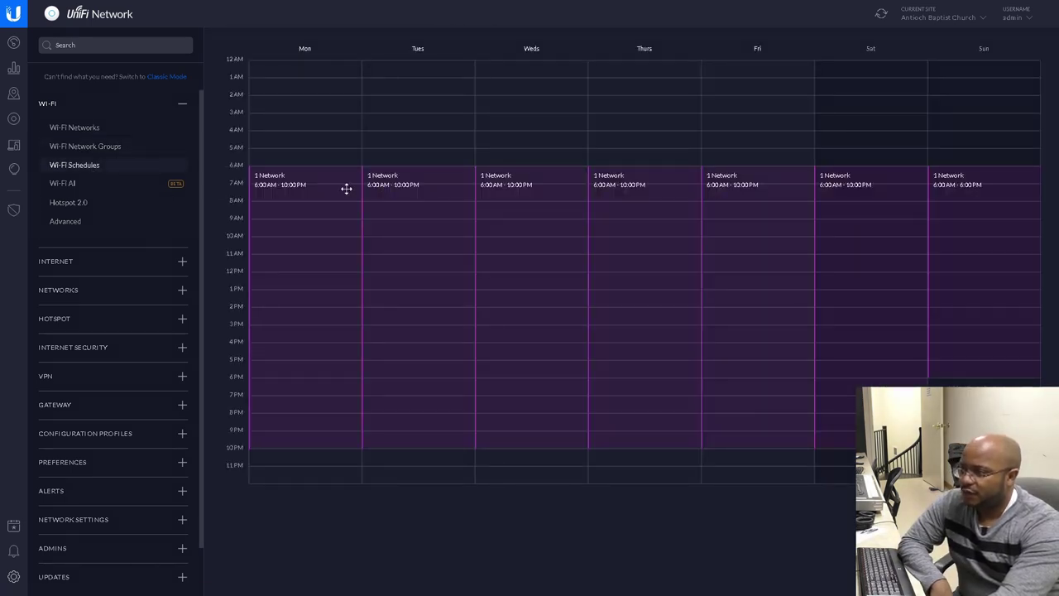
left_click(286, 175)
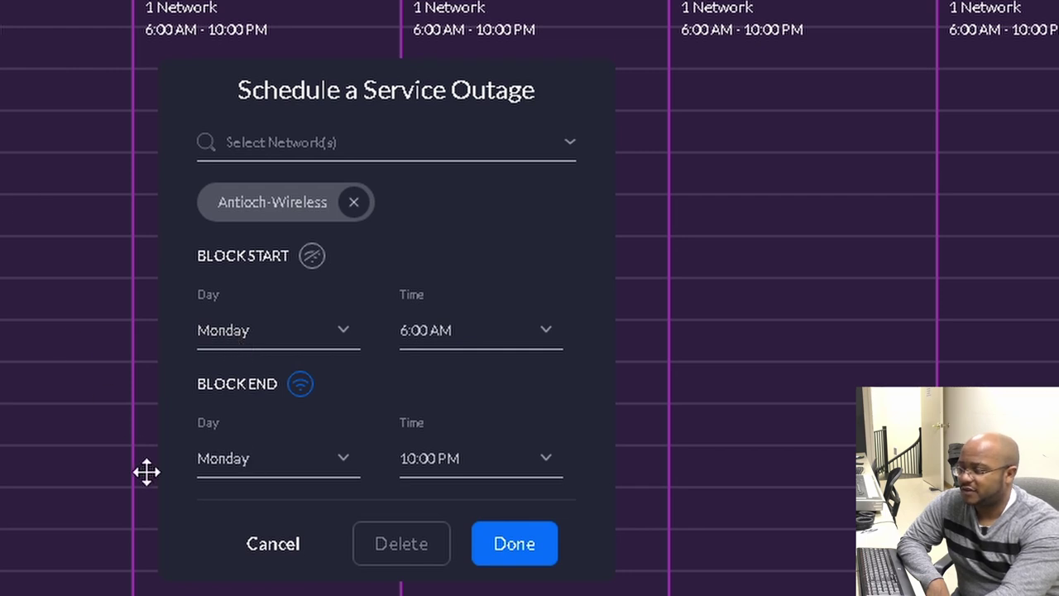
left_click(273, 544)
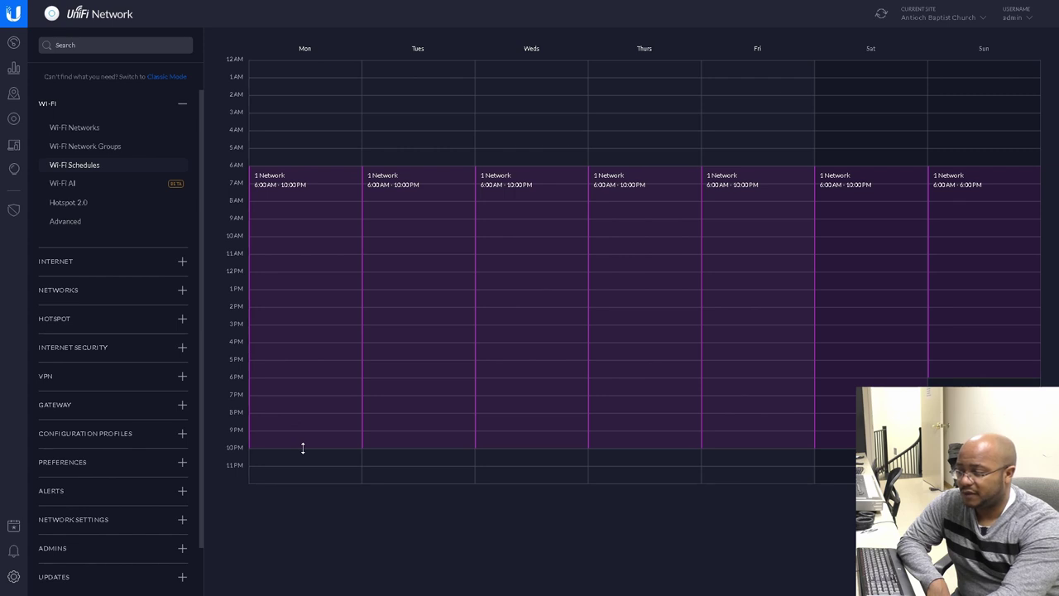
Adjust the schedule end times, keeping Monday at 10 PM and Tuesday at about 9:45 PM
left_click_drag(303, 448, 307, 429)
left_click_drag(393, 447, 395, 430)
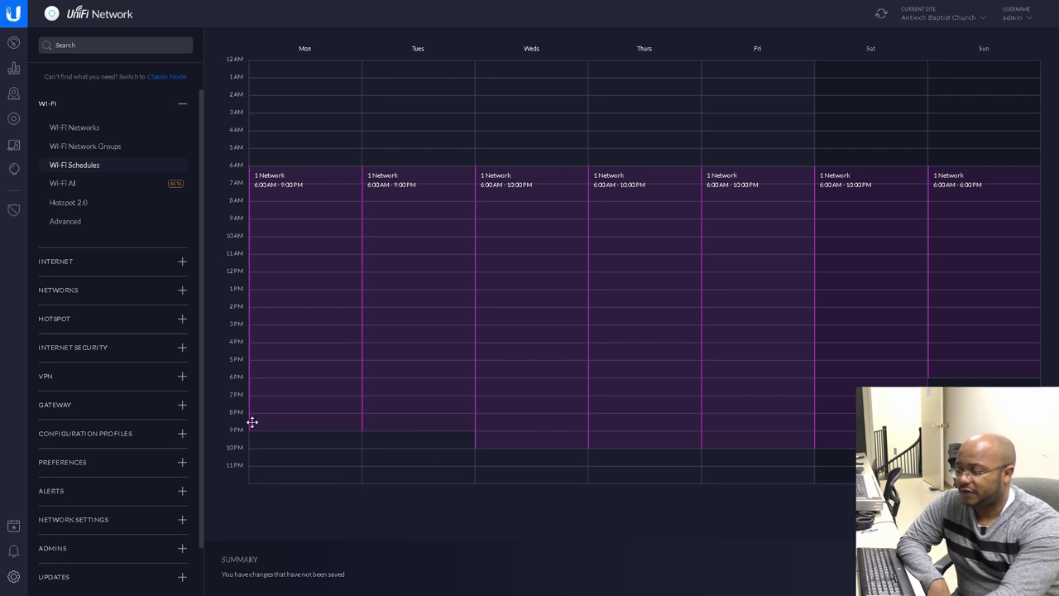
left_click_drag(259, 430, 259, 446)
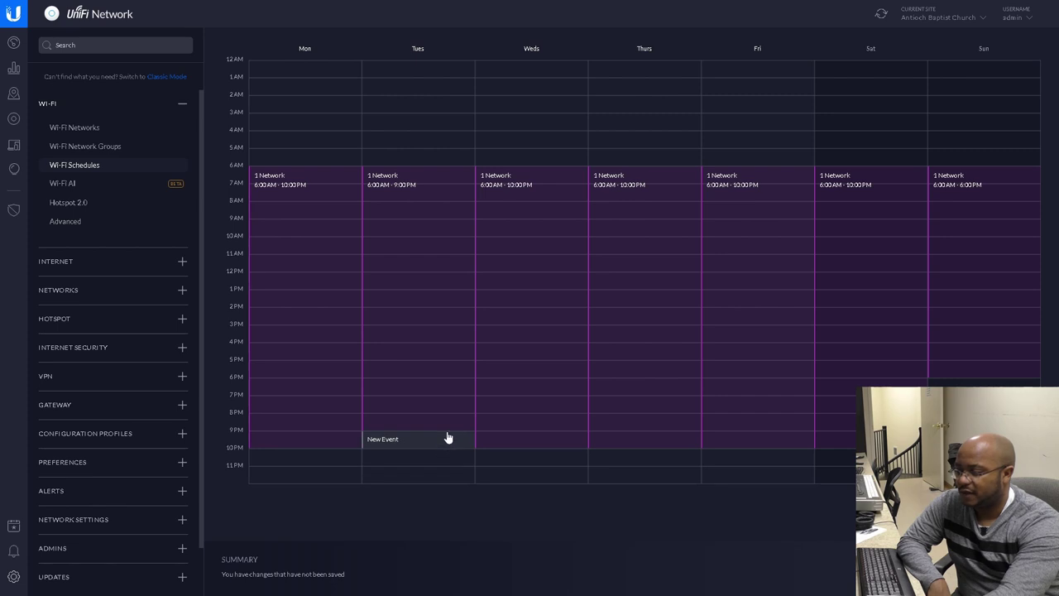
left_click_drag(446, 430, 447, 447)
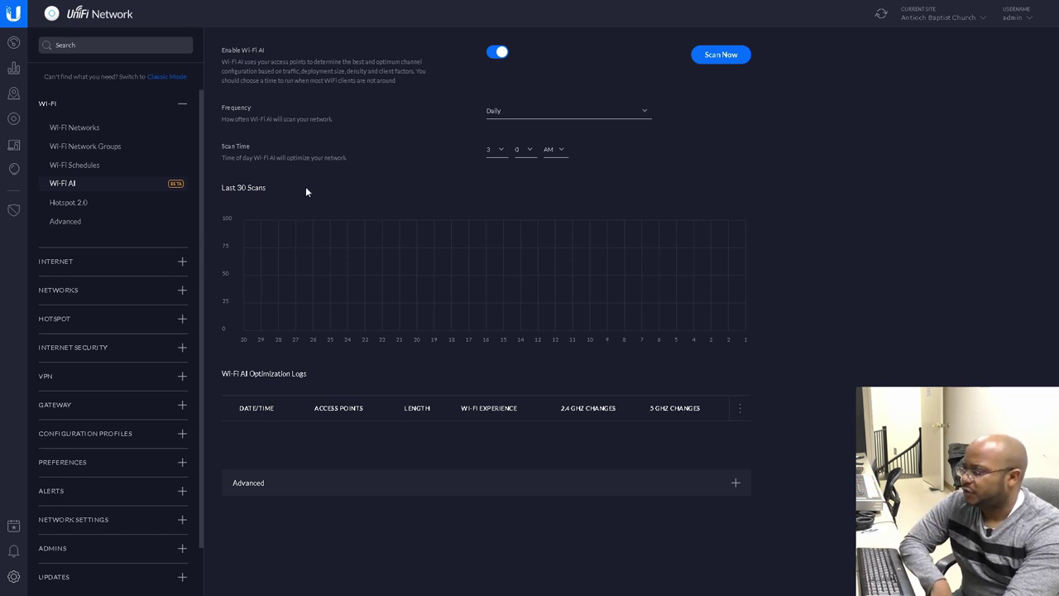
Browse Hotspot 2.0 and advanced Wi-Fi settings, then show the five local networks with their subnets
left_click(98, 207)
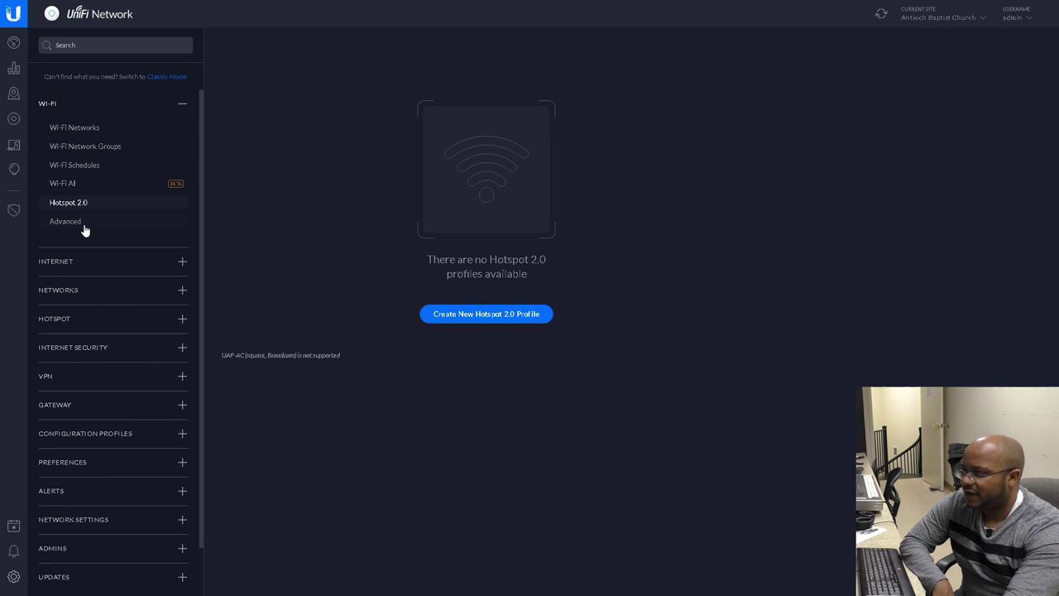
left_click(85, 225)
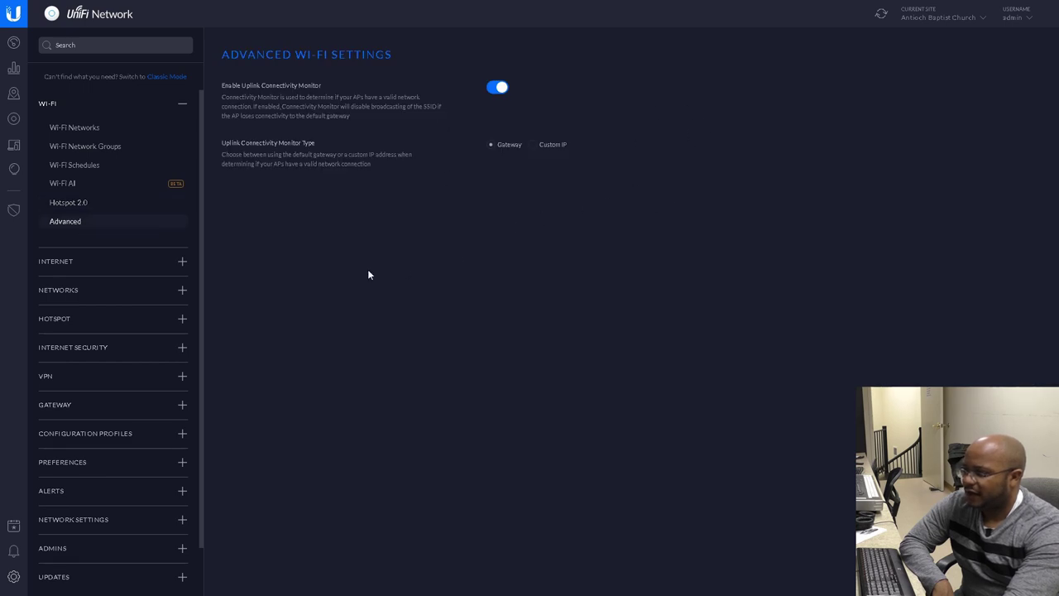
left_click(75, 262)
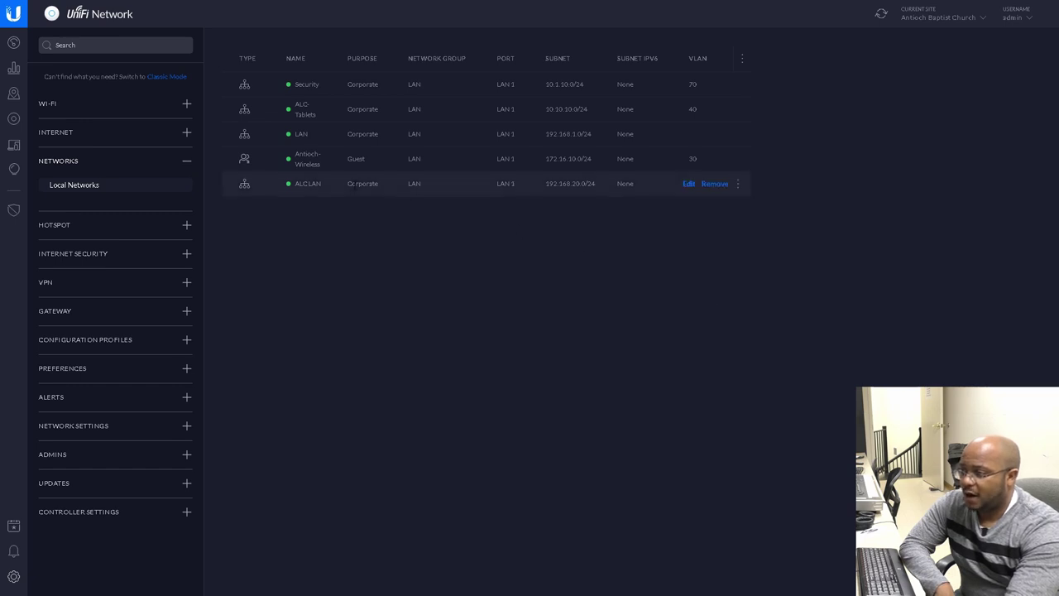
Review the Monthly firmware upgrade schedule, then list the 15 connected wireless clients
mouse_move(532, 132)
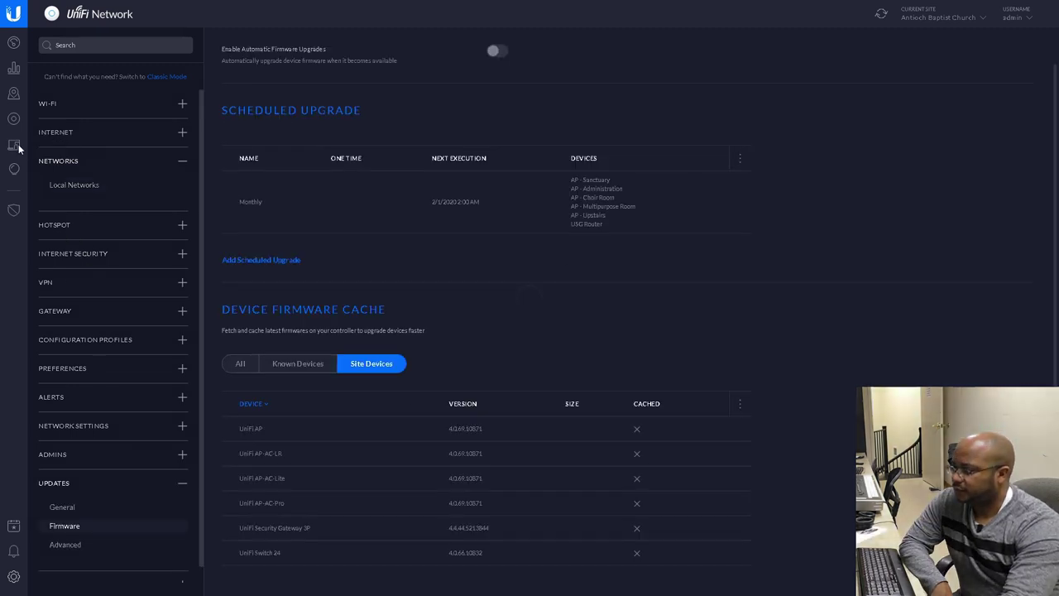
left_click(18, 147)
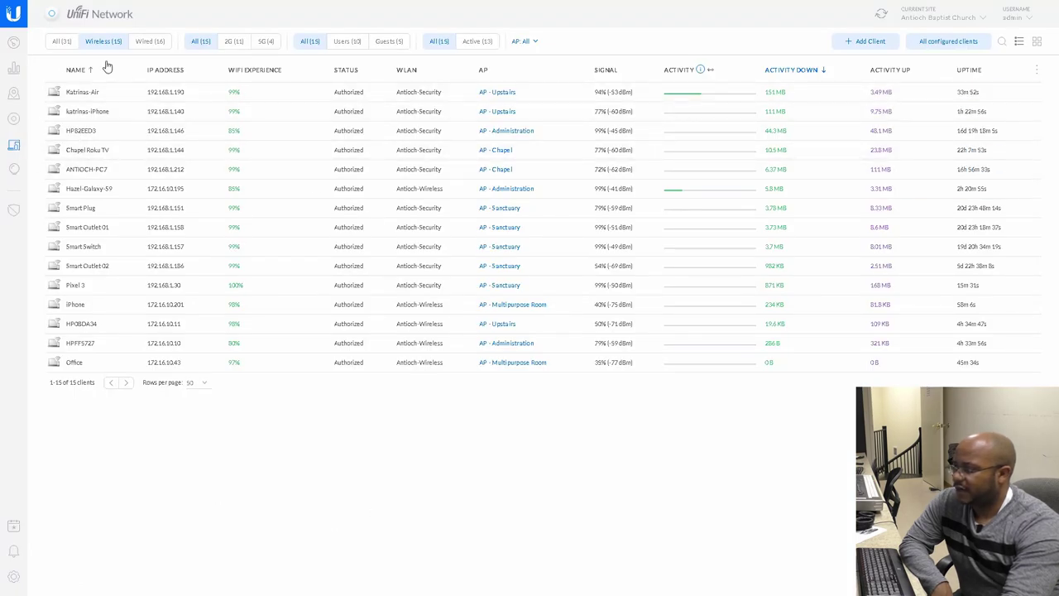
Filter the clients list through All (31), Wired (16) and Wireless (15) views
left_click(148, 45)
left_click(63, 43)
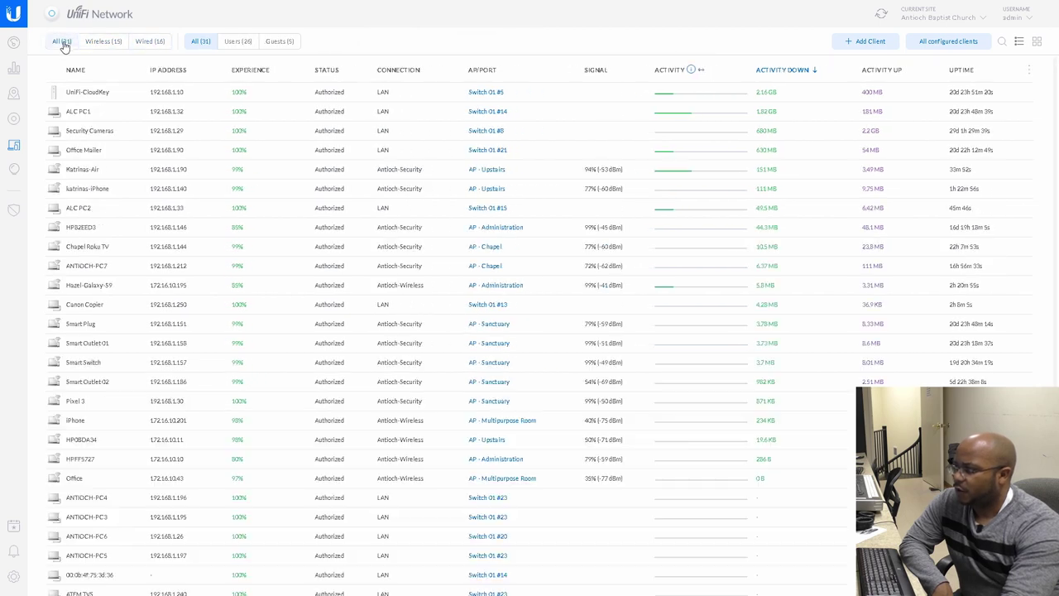
left_click(148, 43)
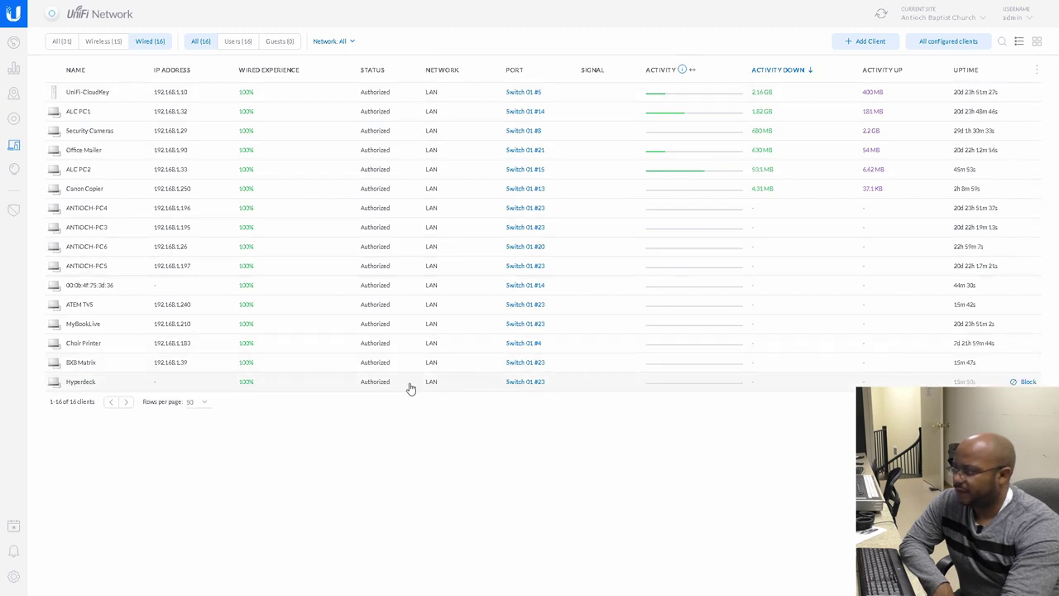
left_click(89, 43)
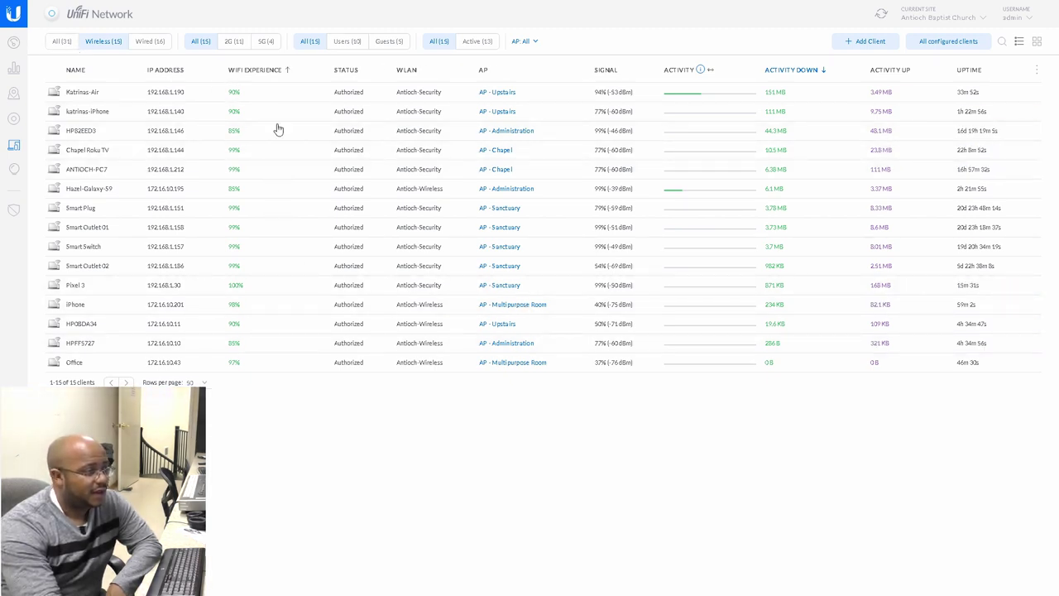
Inspect the Galaxy S9 client's deep packet inspection breakdown, then close its details panel
left_click(103, 193)
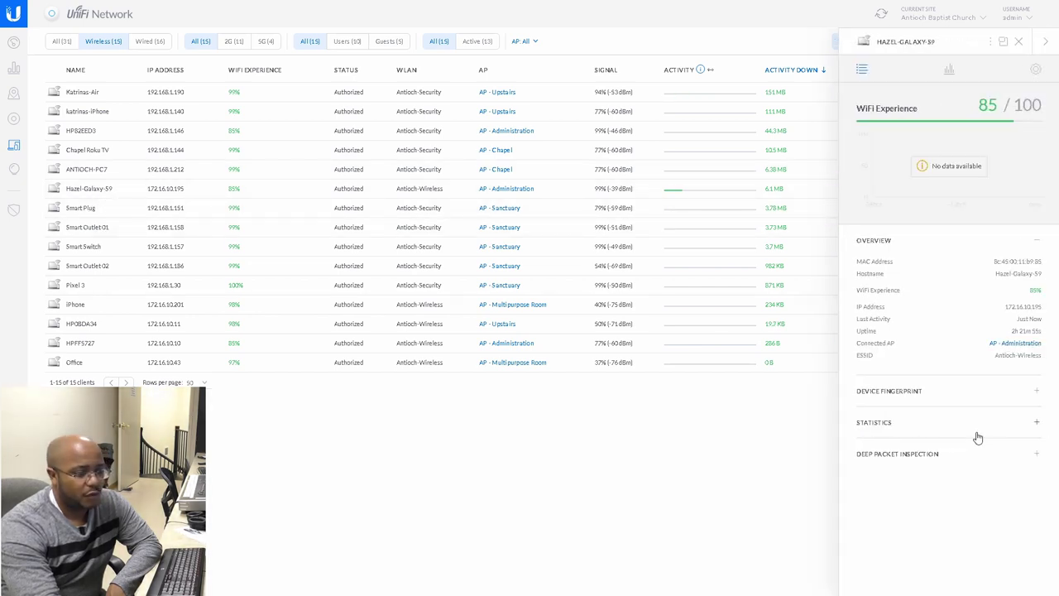
left_click(906, 455)
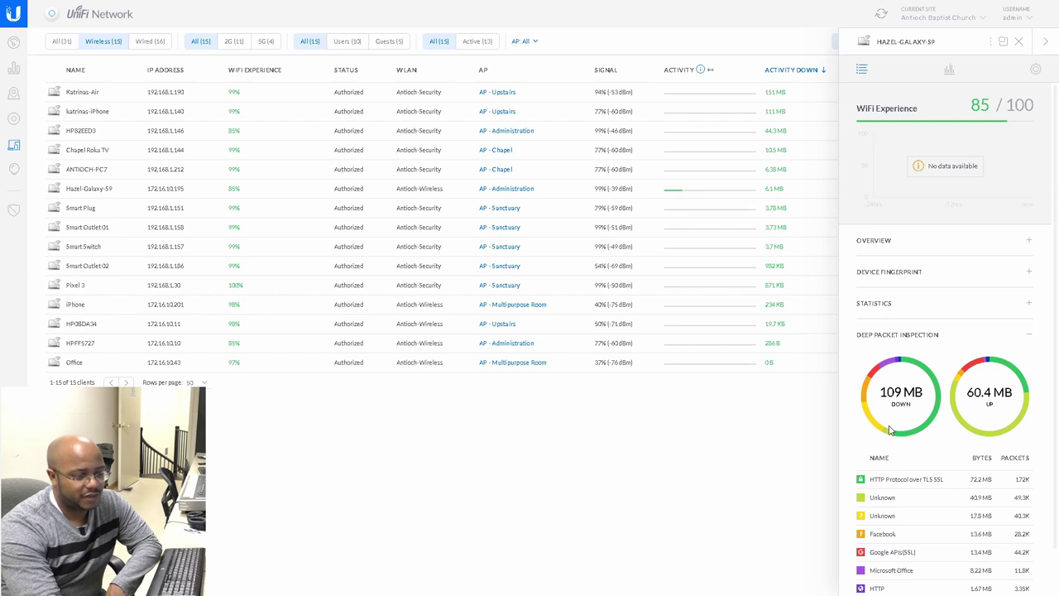
left_click(1018, 43)
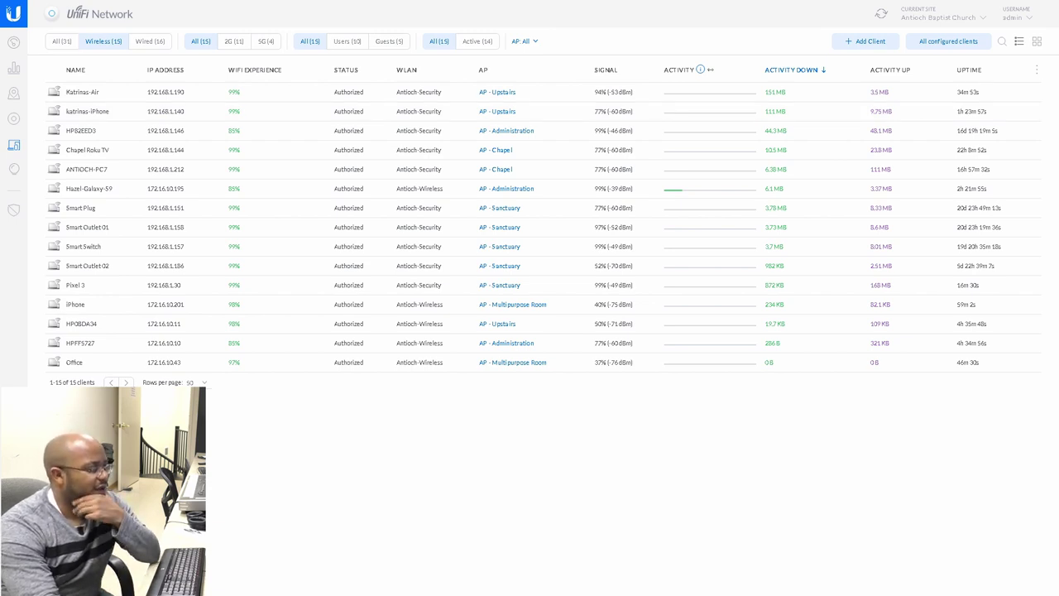
Show the Wi-Fi Network Groups settings with the Default group expanded
left_click(13, 579)
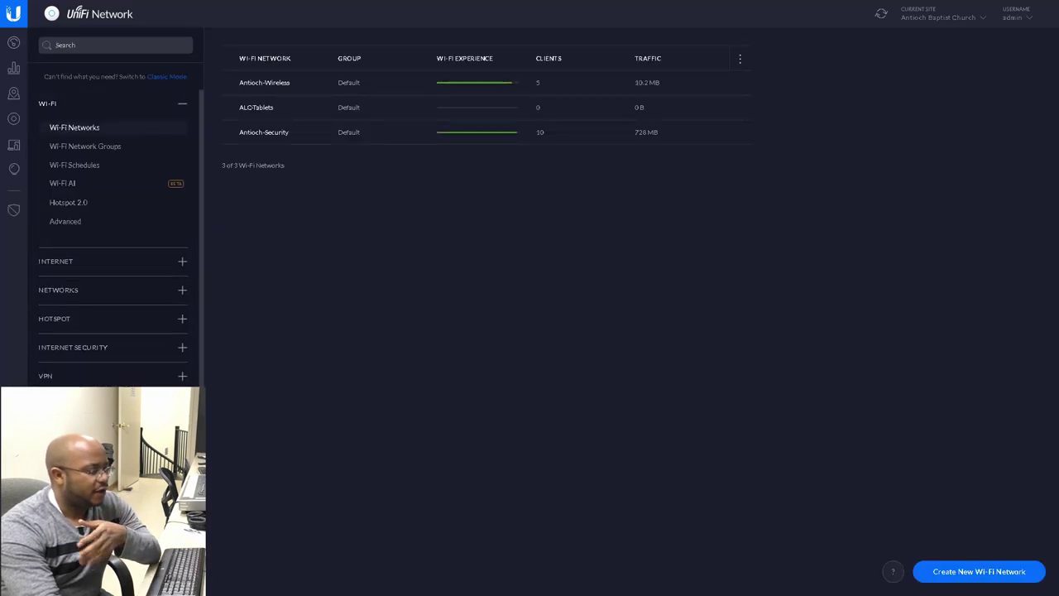
scroll(115, 235, "down", 1)
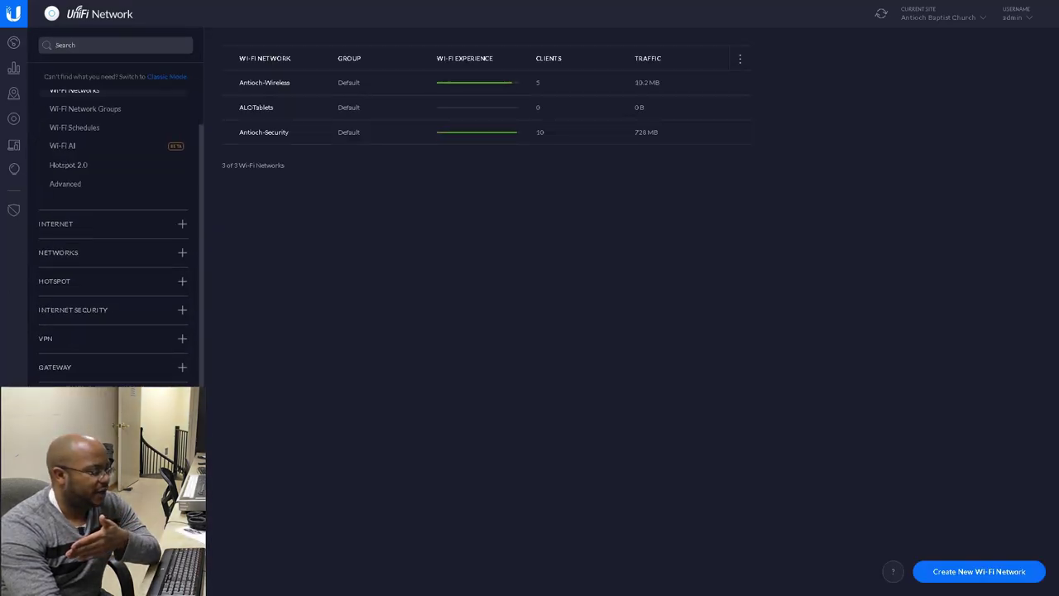
scroll(116, 236, "up", 1)
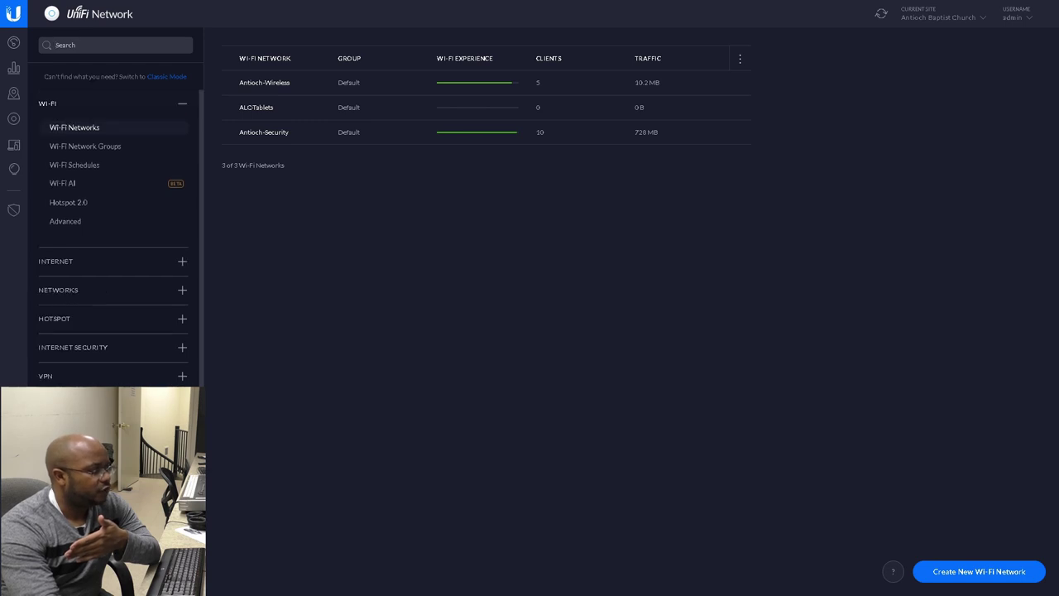
left_click(110, 149)
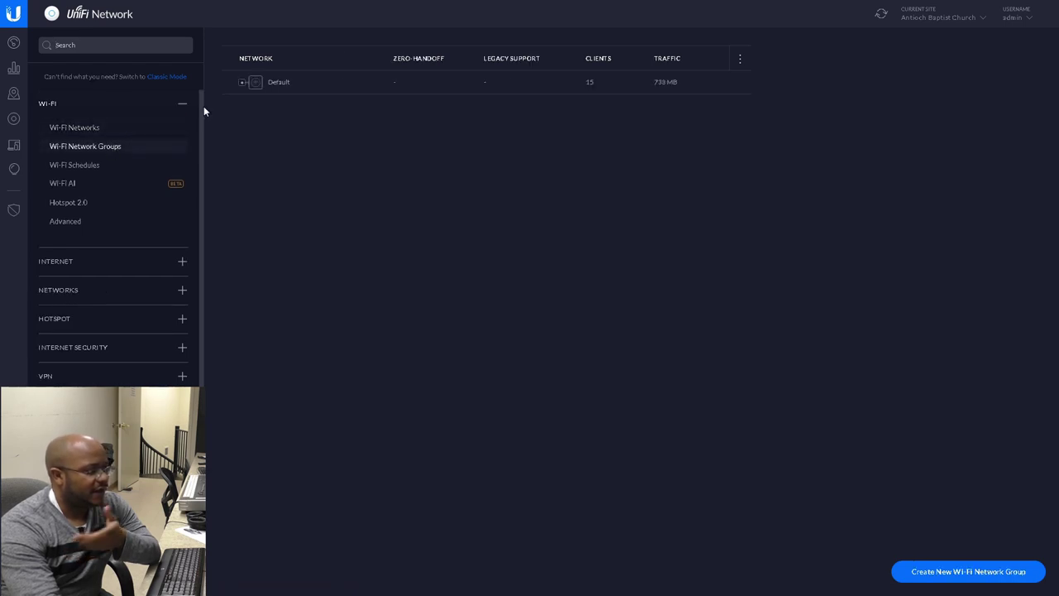
left_click(242, 82)
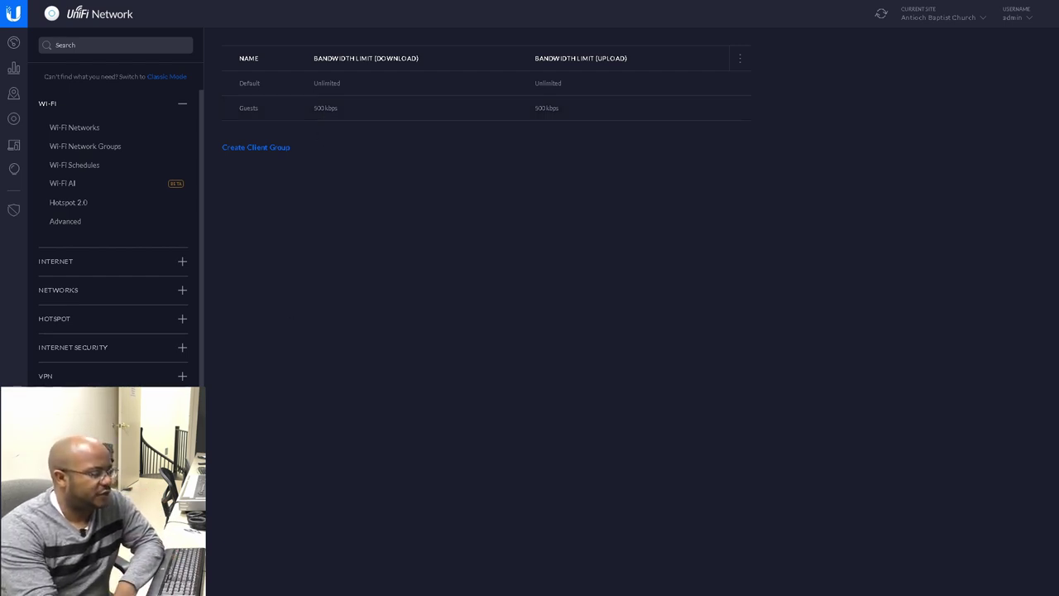
View the Guests client group's 500 kbps limits and close it without changes
mouse_move(433, 106)
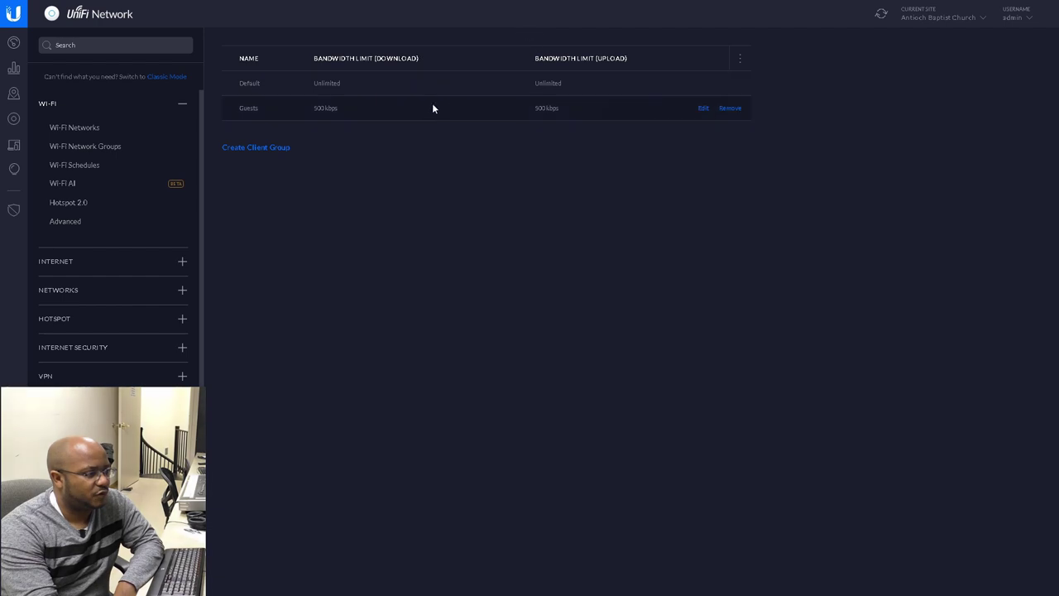
left_click(702, 109)
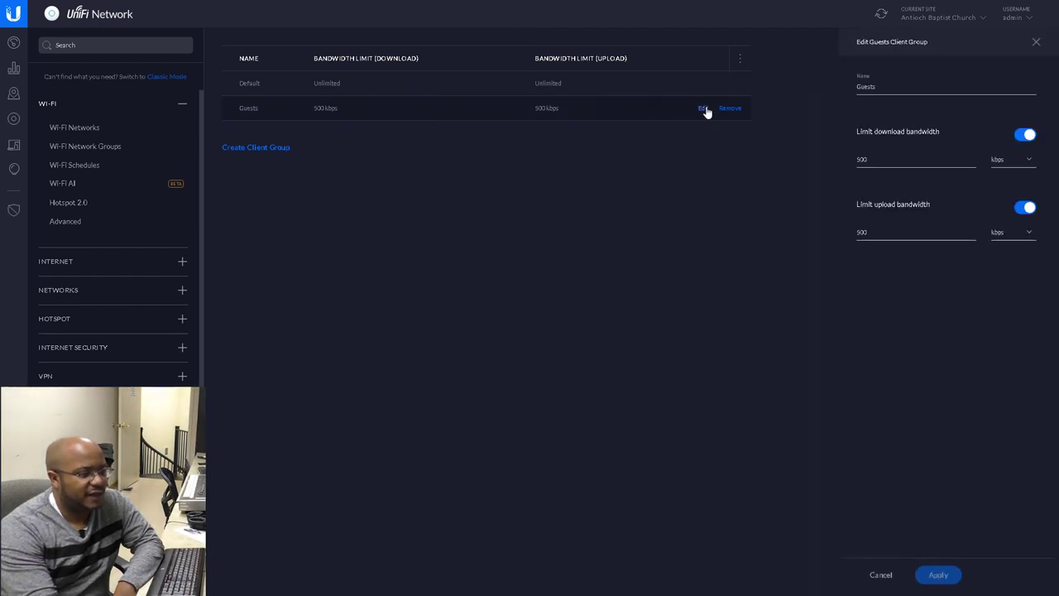
left_click(1037, 42)
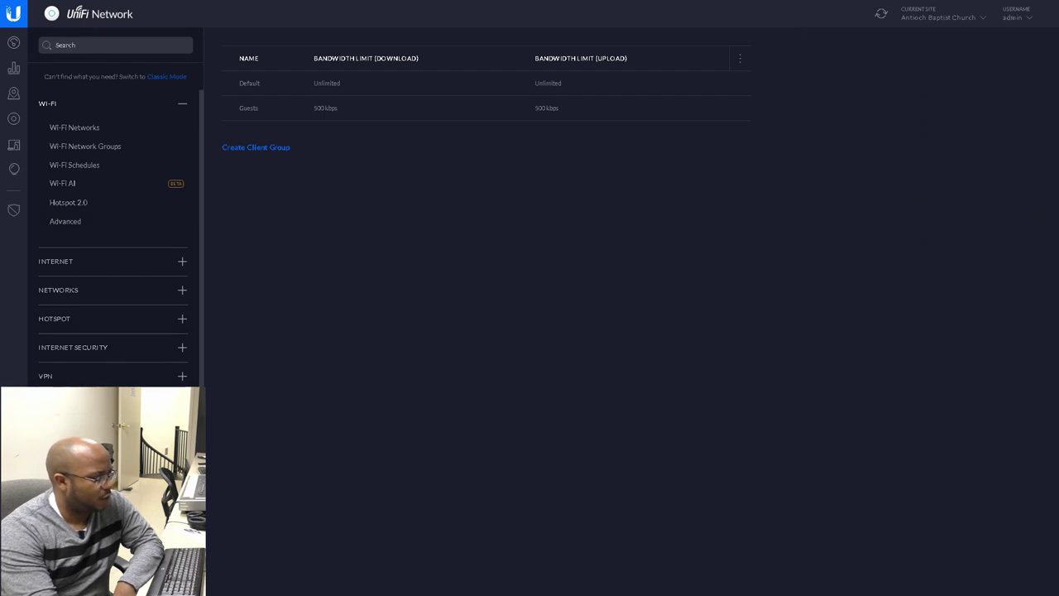
scroll(103, 385, "down", 1)
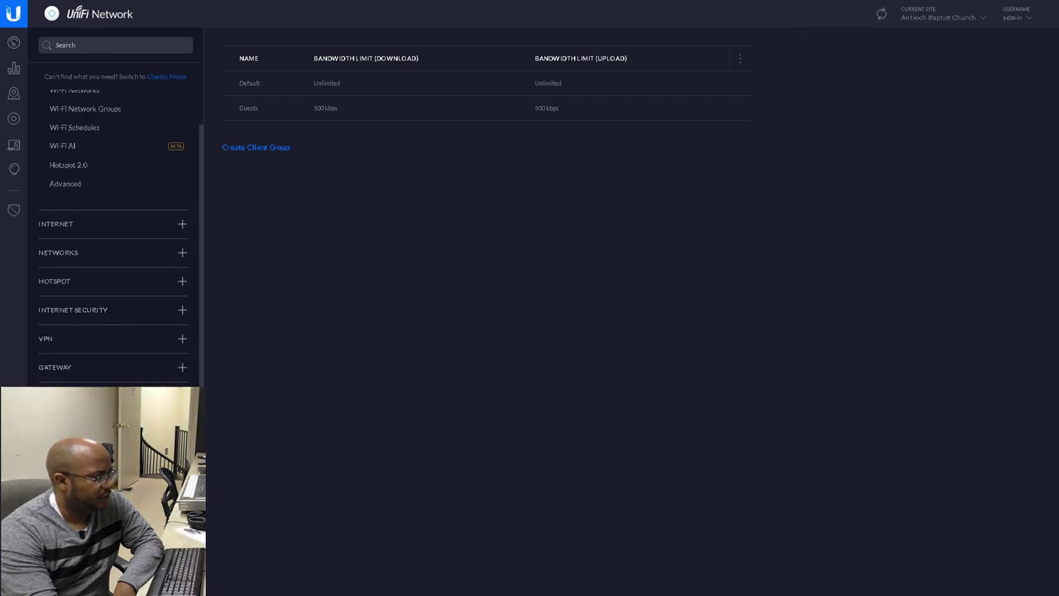
scroll(108, 372, "up", 1)
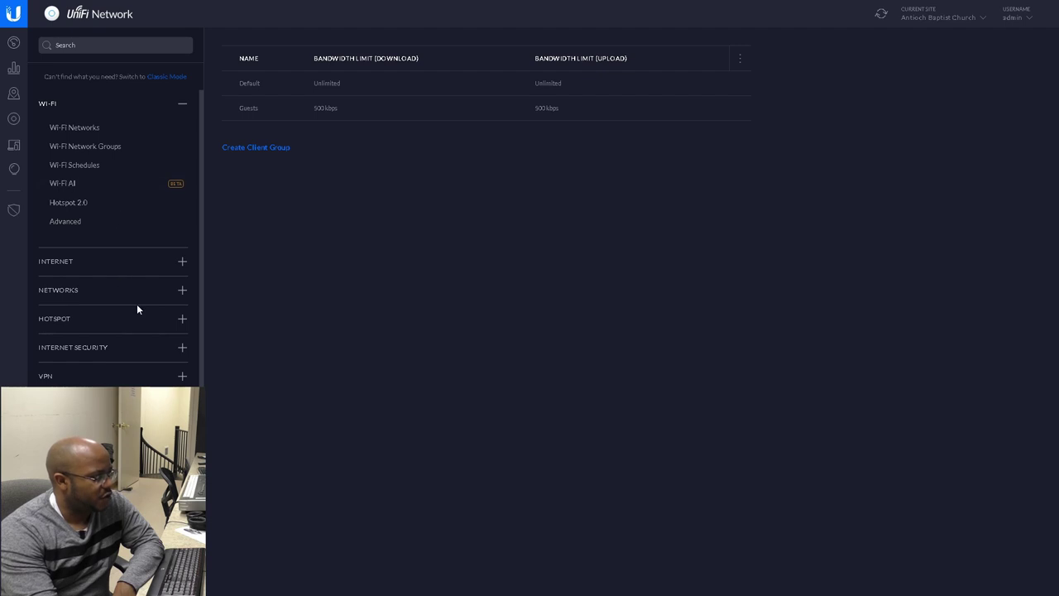
Open Threat Management under Internet Security to review deep packet inspection and the Guests restrictions on Antioch-Wireless
left_click(105, 352)
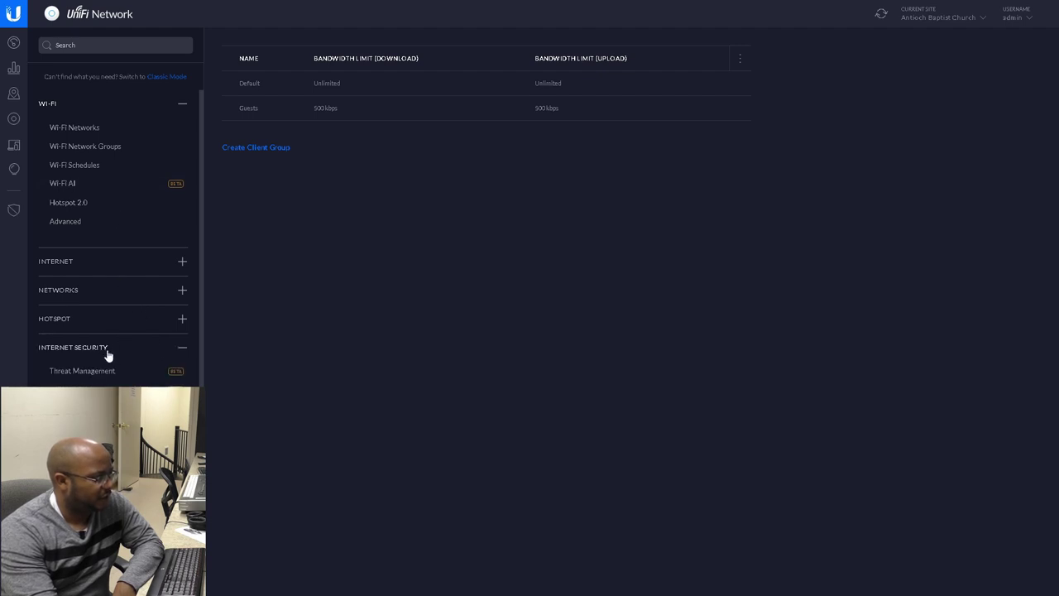
left_click(109, 370)
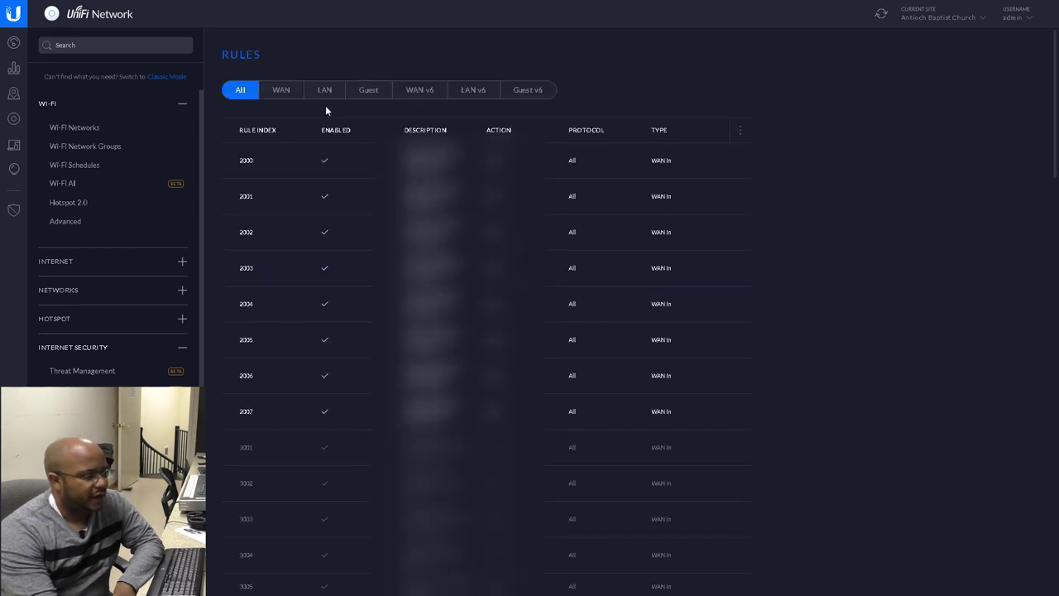
mouse_move(733, 413)
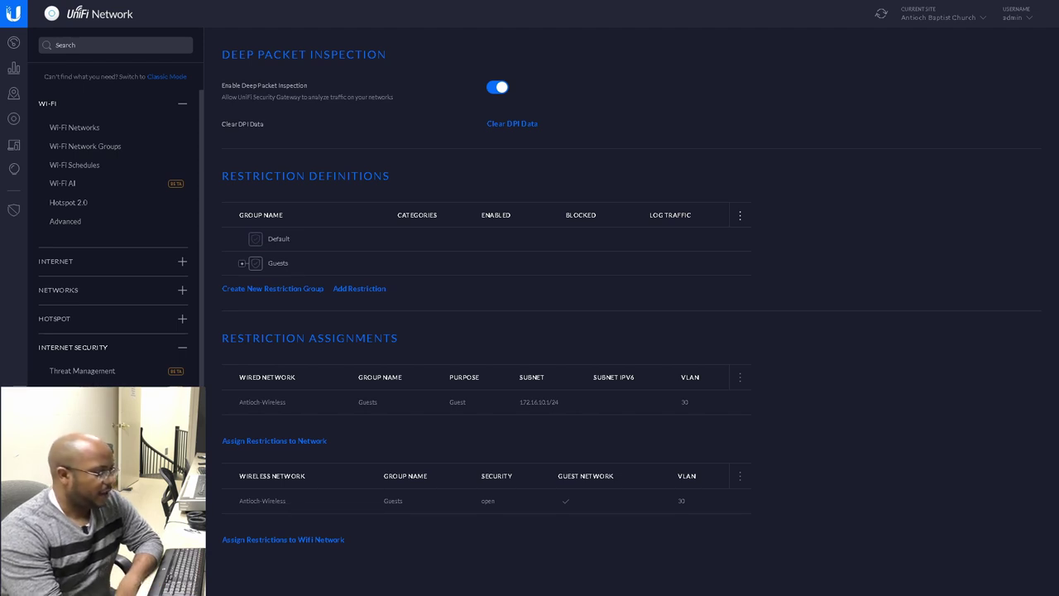
Open the network topology map and bring the lower access points and their clients into view
left_click(15, 97)
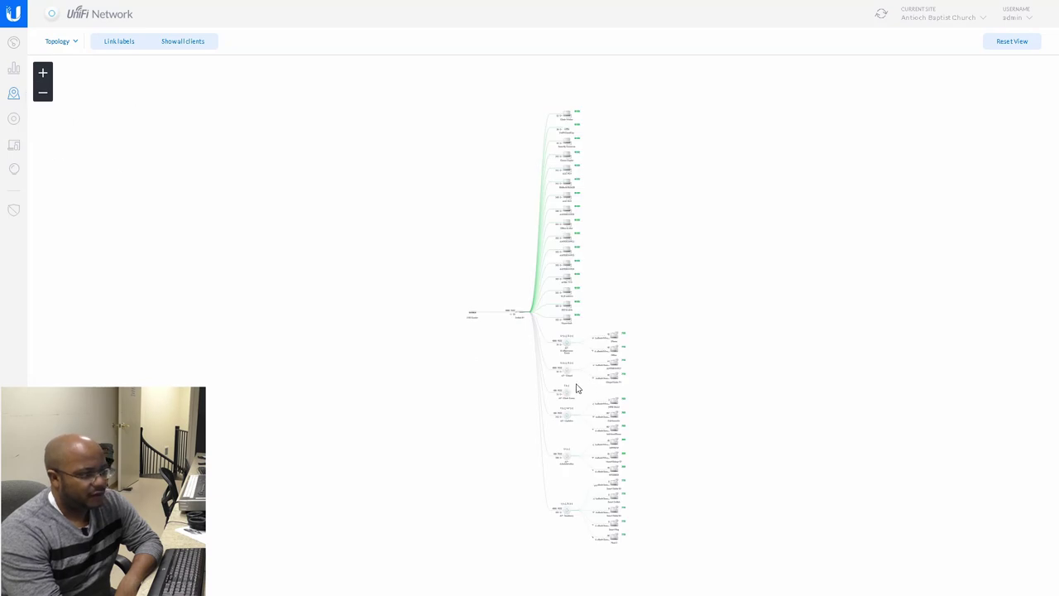
left_click_drag(482, 373, 364, 336)
scroll(571, 372, "up", 5)
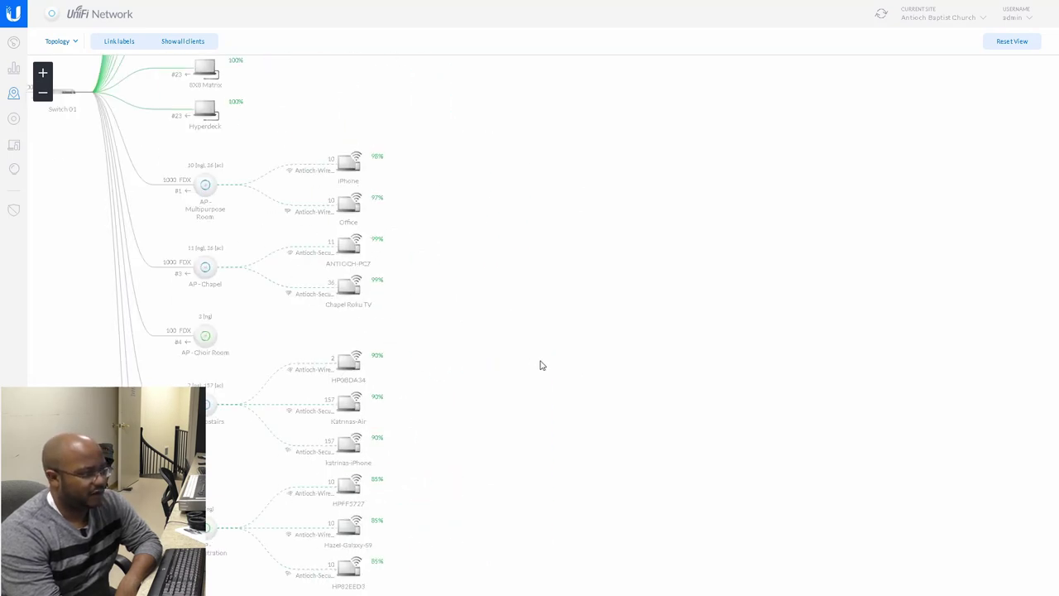
left_click_drag(513, 402, 592, 140)
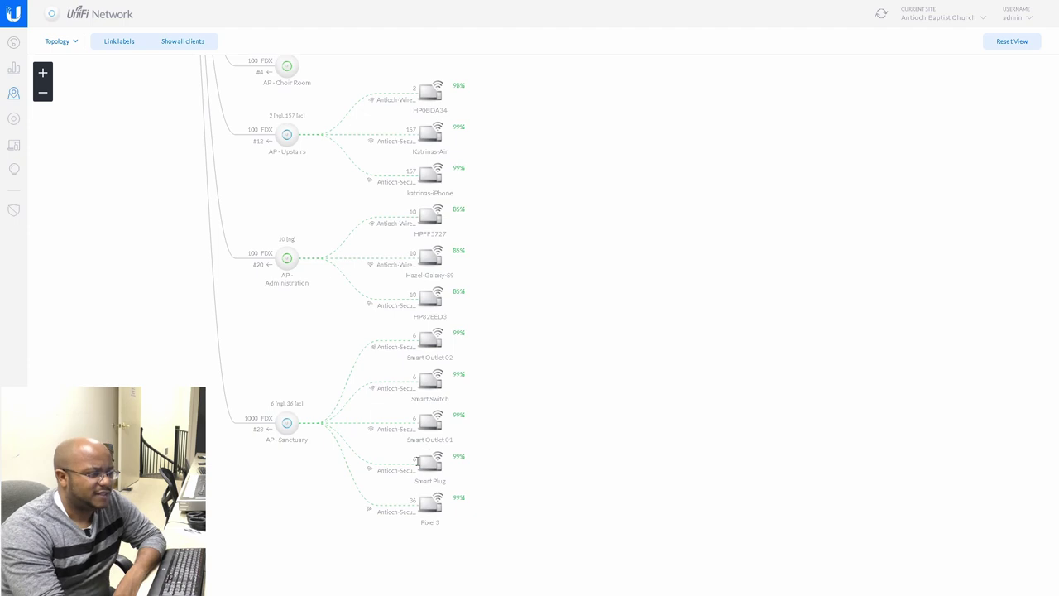
scroll(529, 492, "up", 1)
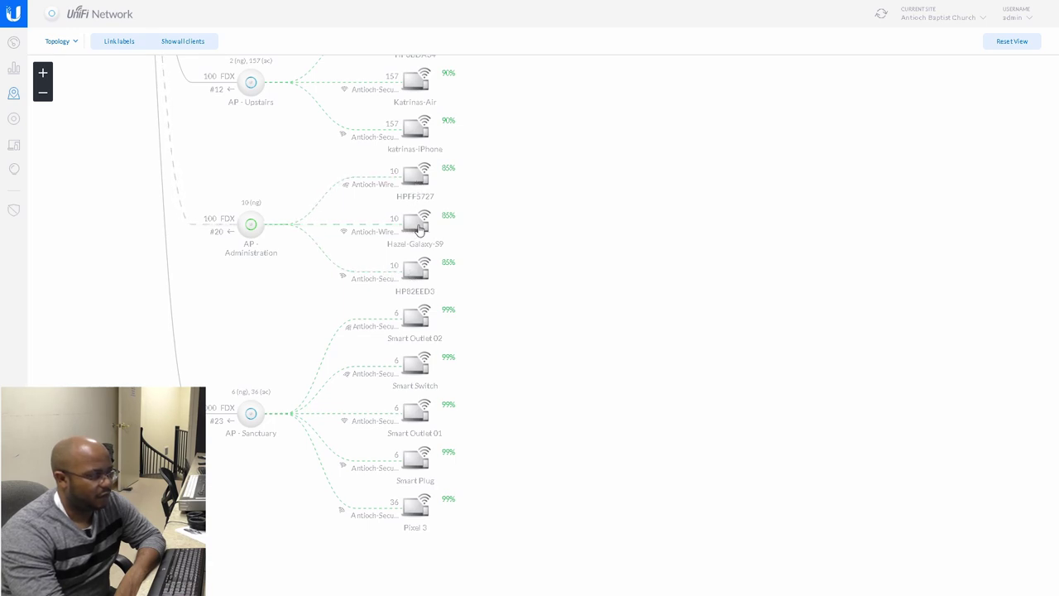
Inspect the Chapel, Choir Room and Multipurpose Room APs, Switch 01's wired devices, and the USG Router
left_click_drag(629, 247, 638, 376)
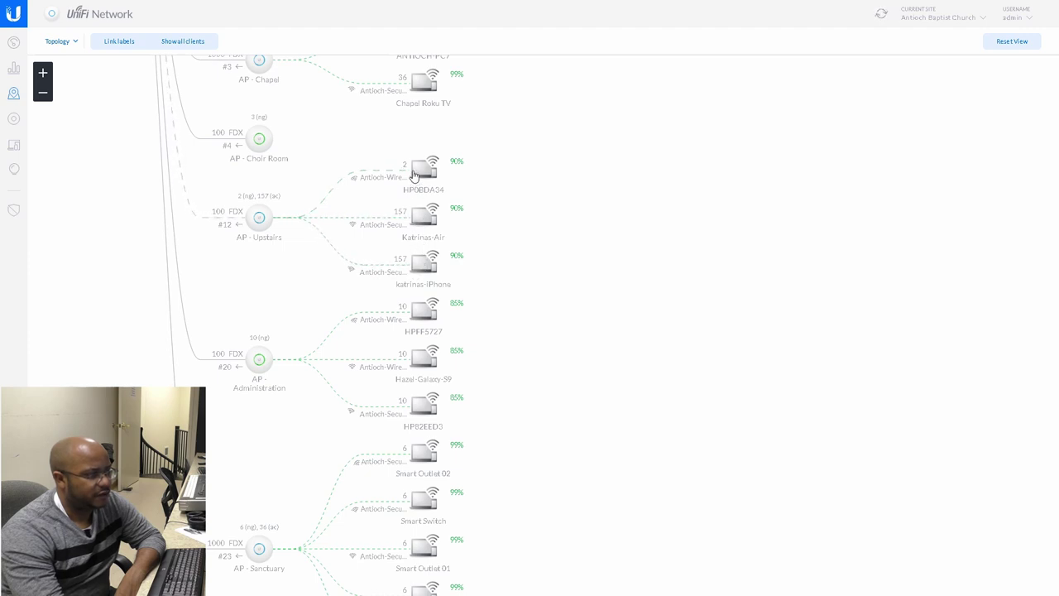
left_click_drag(538, 183, 553, 355)
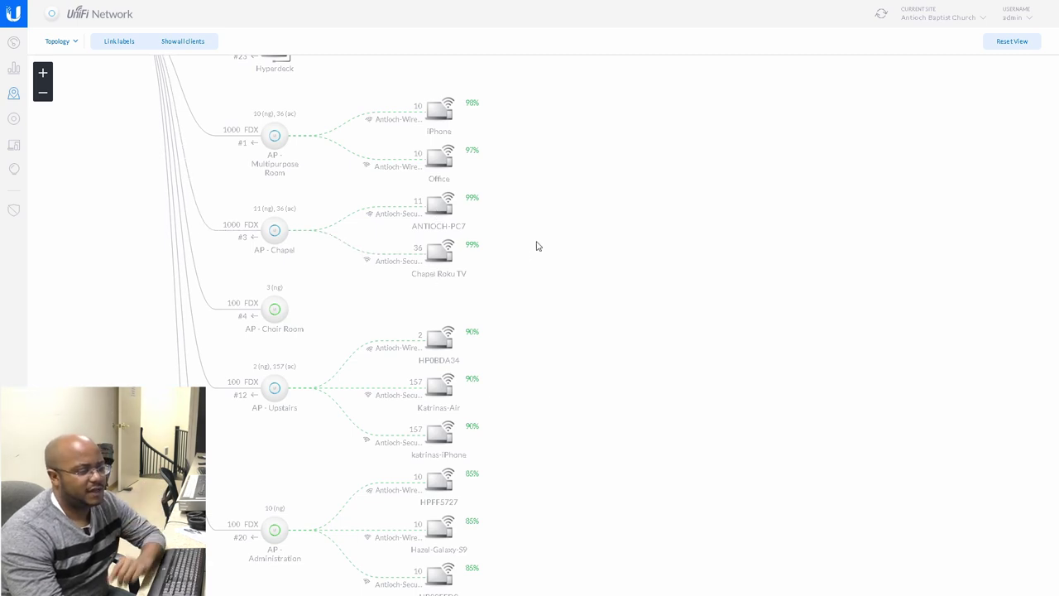
left_click_drag(559, 201, 561, 308)
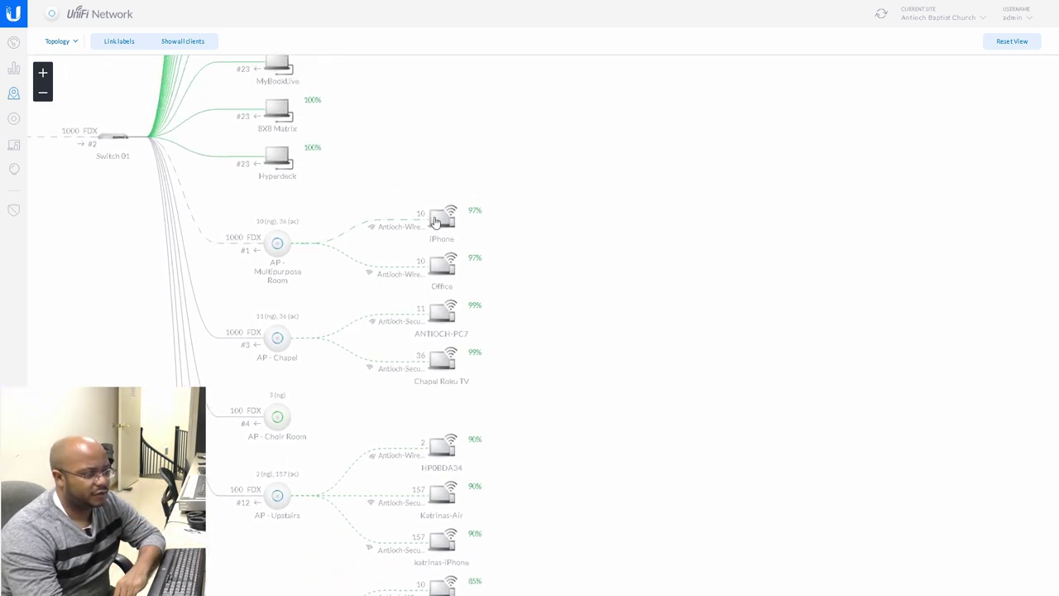
left_click_drag(484, 141, 510, 370)
left_click_drag(472, 143, 485, 357)
left_click_drag(485, 171, 777, 171)
left_click_drag(276, 443, 347, 166)
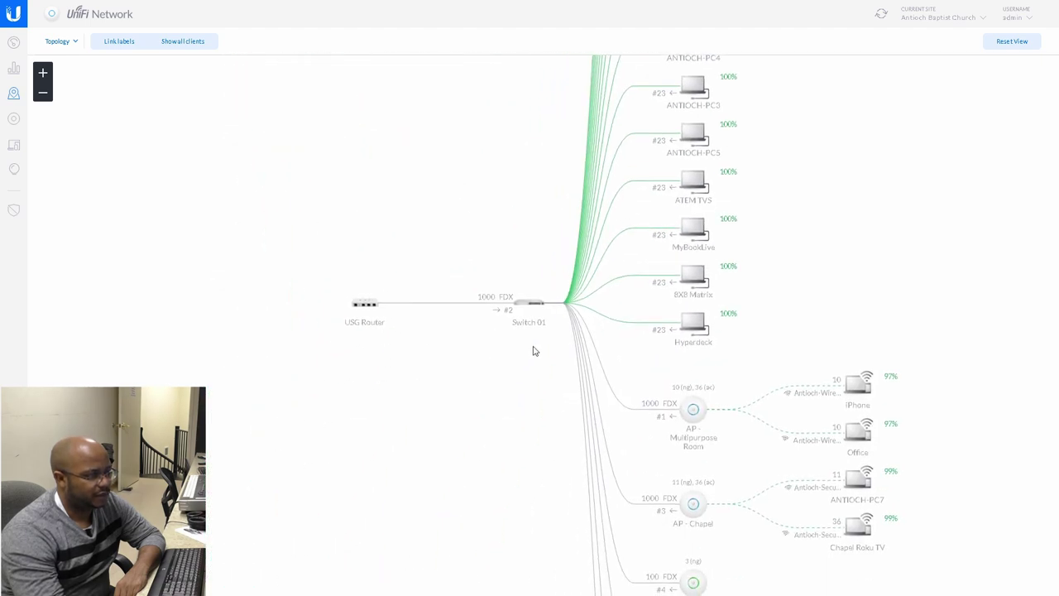
Hide all clients so the map shows only the USG Router, Switch 01 and six access points
left_click(161, 43)
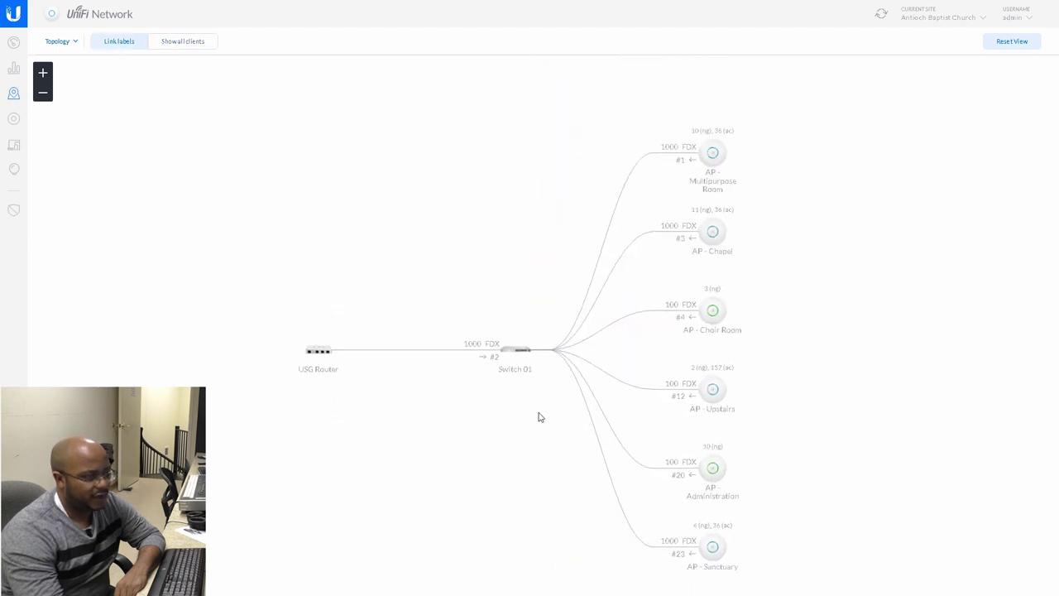
left_click_drag(537, 416, 442, 386)
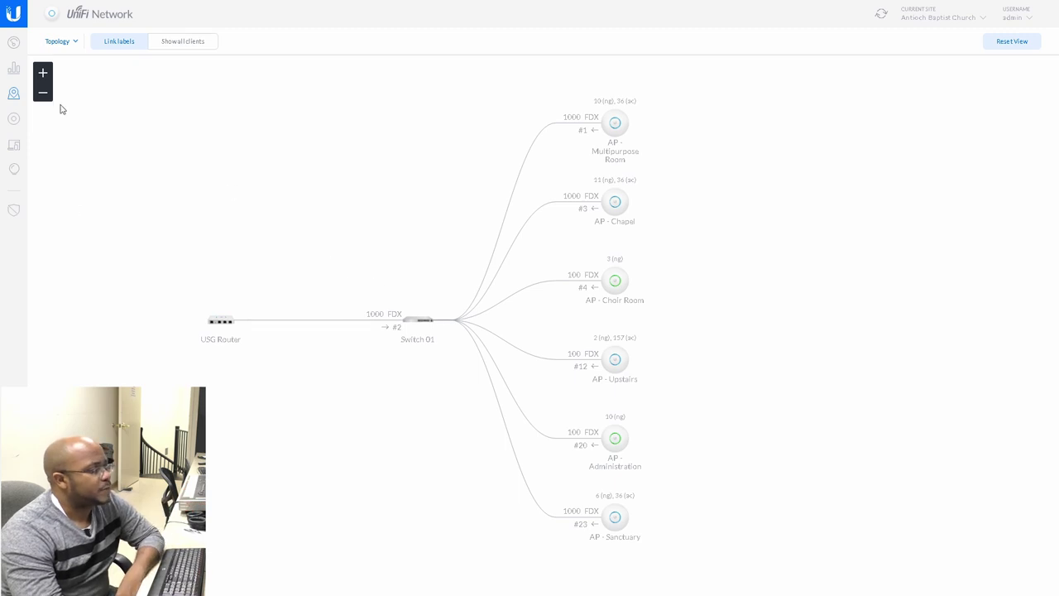
left_click(72, 41)
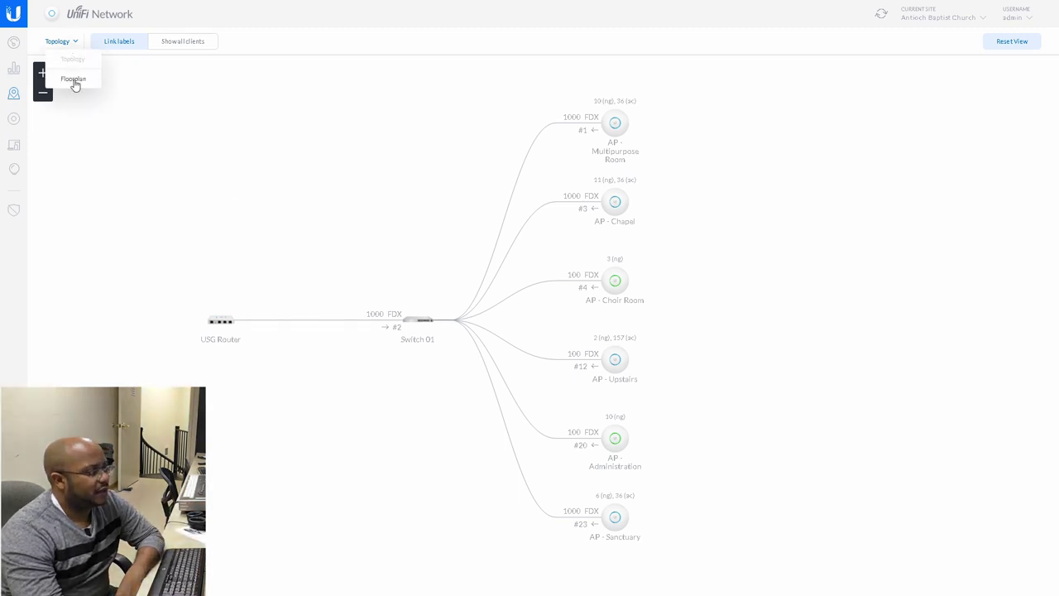
Switch to the Floorplan view showing the church's satellite map with its six access points
left_click(72, 78)
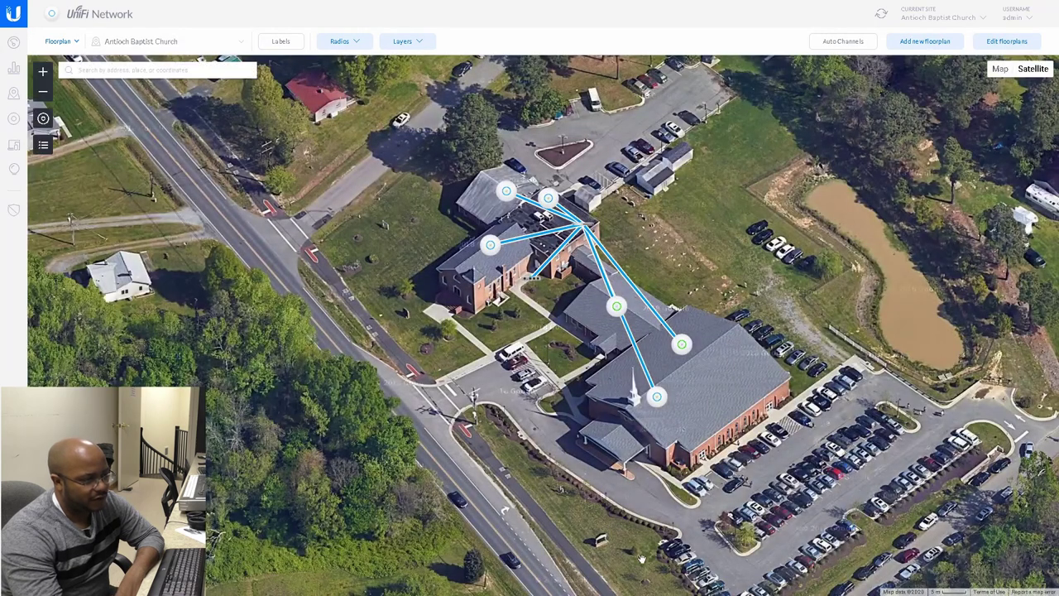
left_click_drag(700, 259, 632, 293)
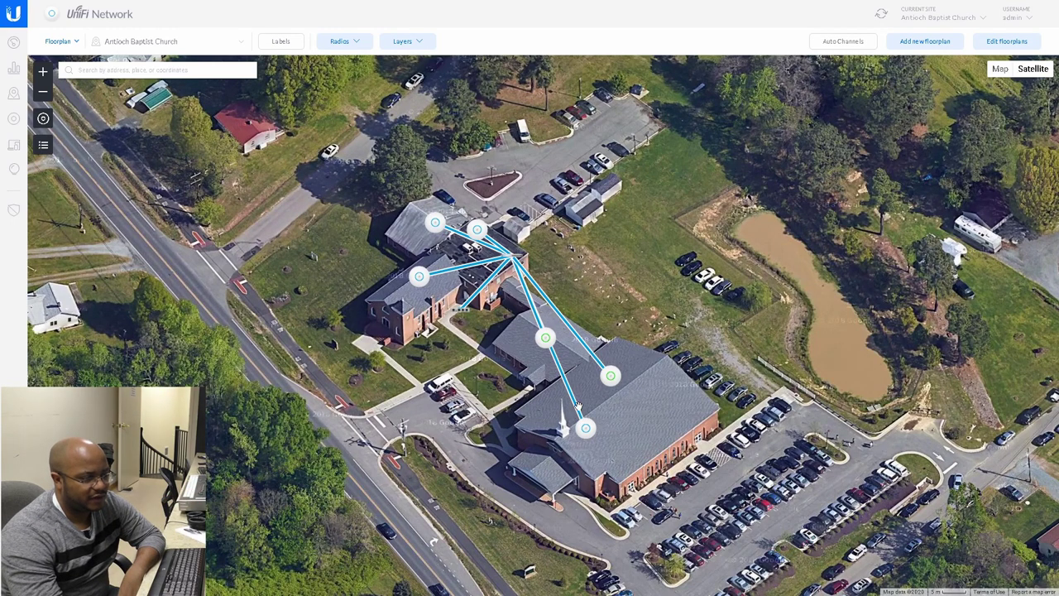
mouse_move(303, 28)
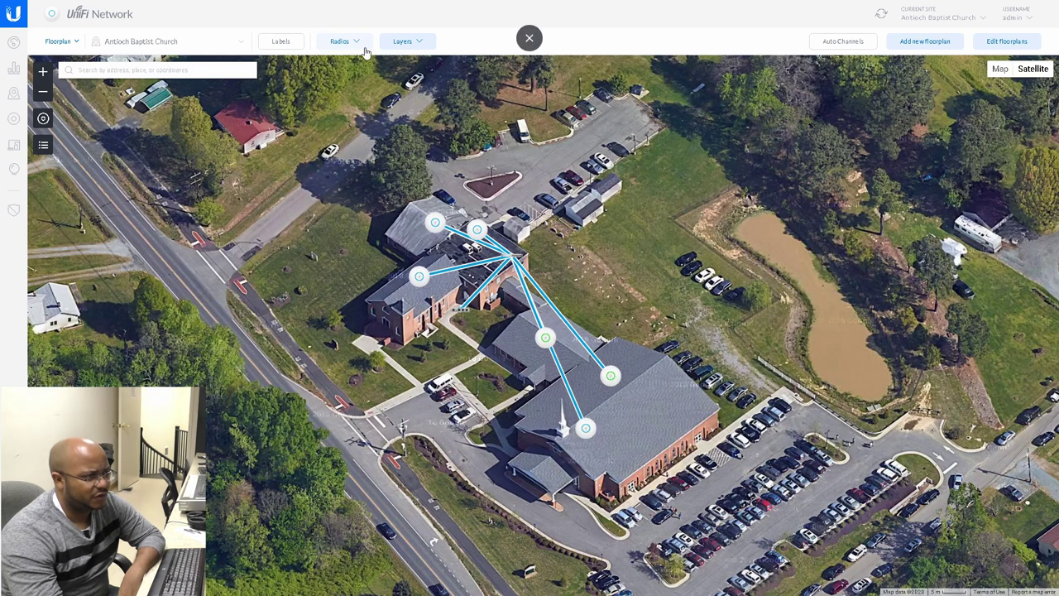
left_click(408, 42)
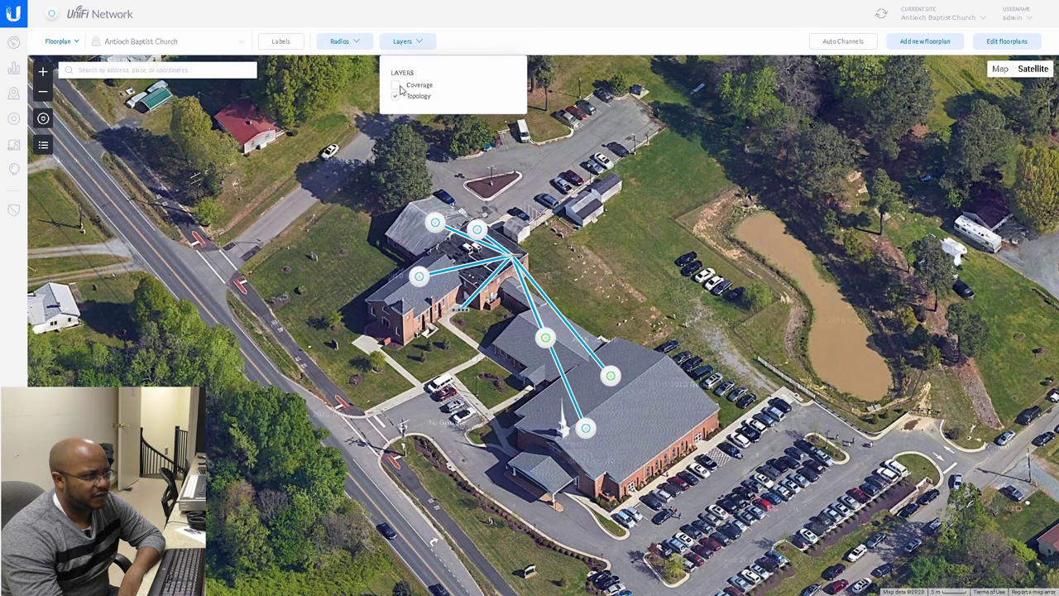
Turn on the 2G Coverage layer to overlay heatmaps around each access point
left_click(397, 86)
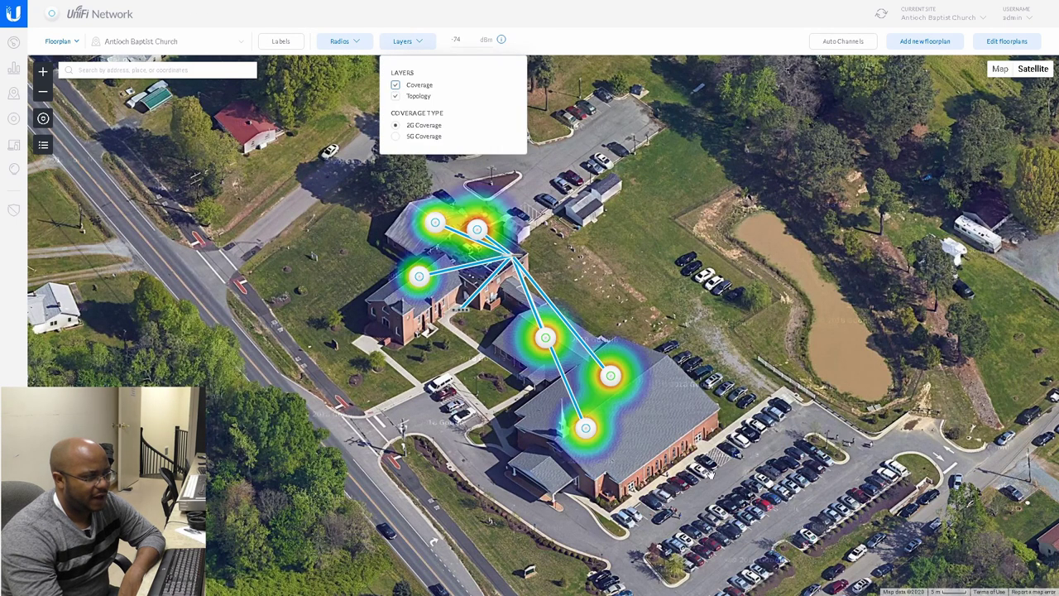
left_click(675, 403)
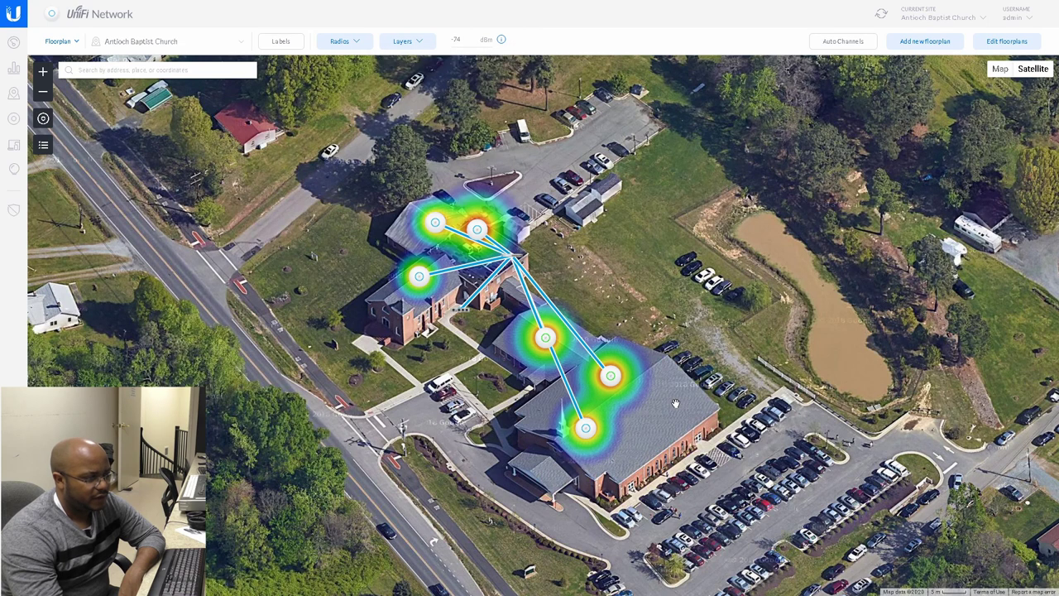